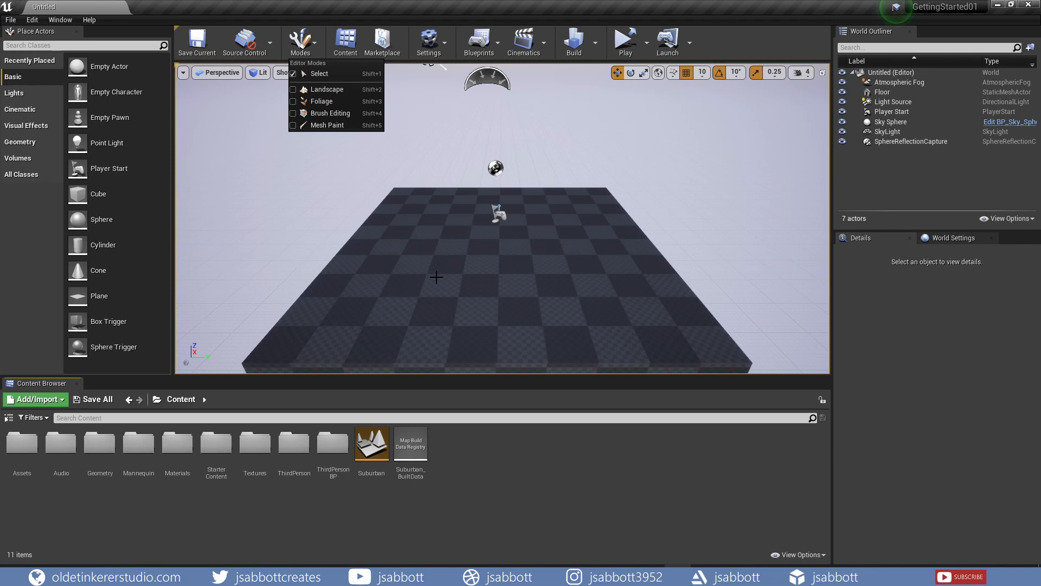
Step: Preview the Landscape and Foliage editor modes, ending in Brush Editing mode
left_click(293, 95)
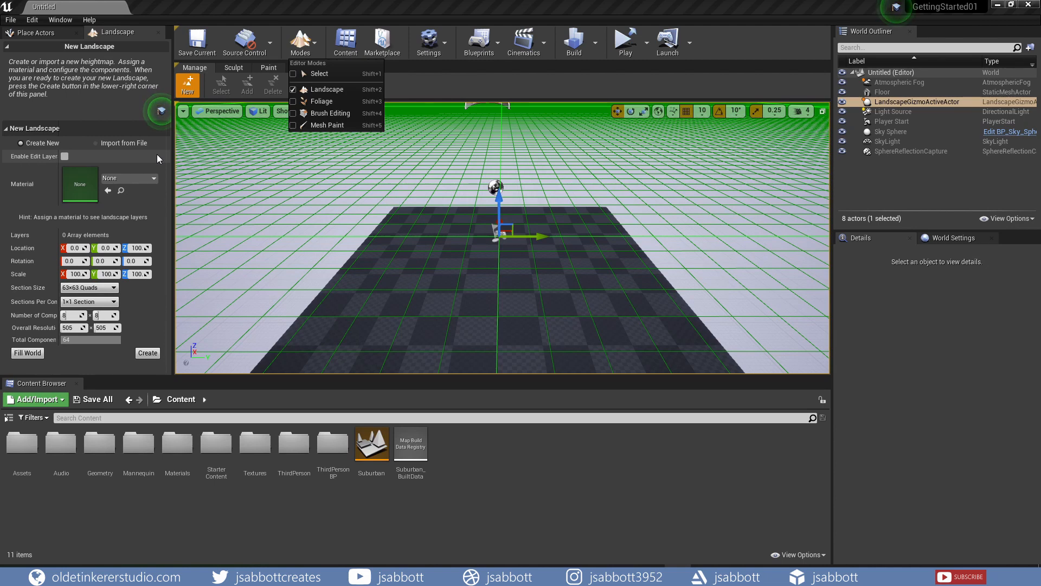
left_click(296, 103)
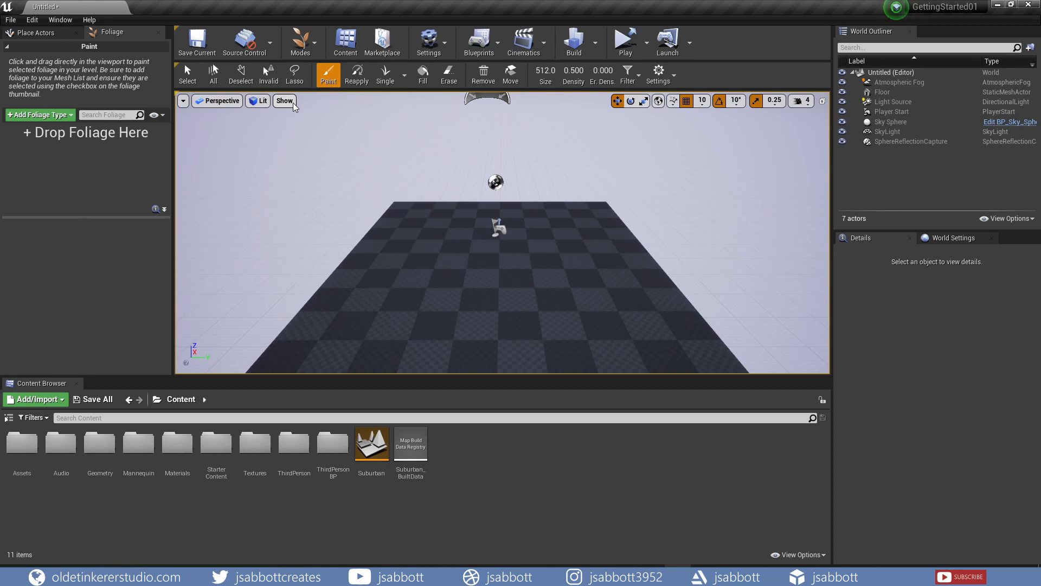
key("shift+5")
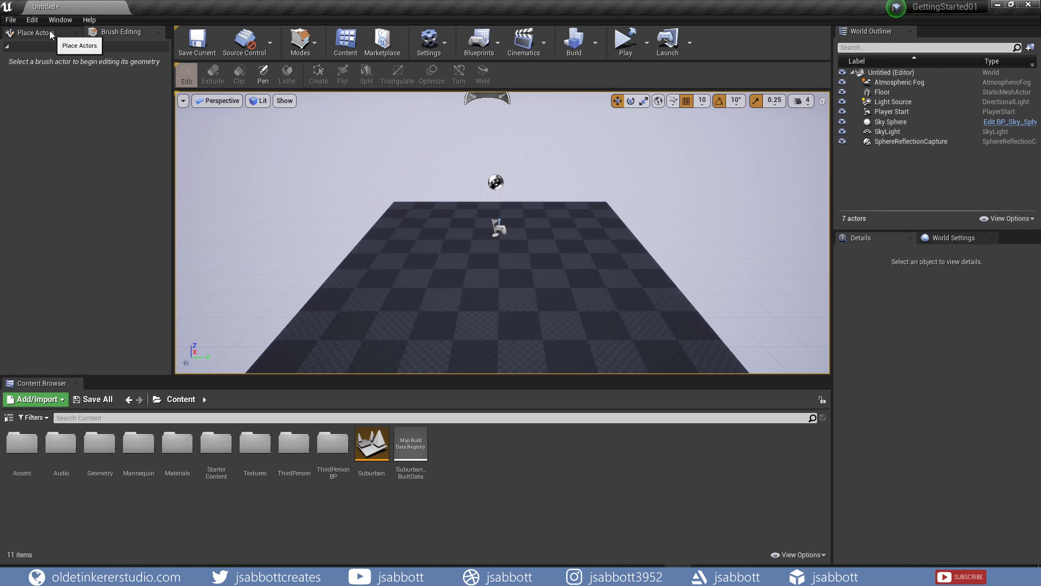
Step: Place a hollow geometry Box brush with an X size of about 503 on the floor
left_click(32, 33)
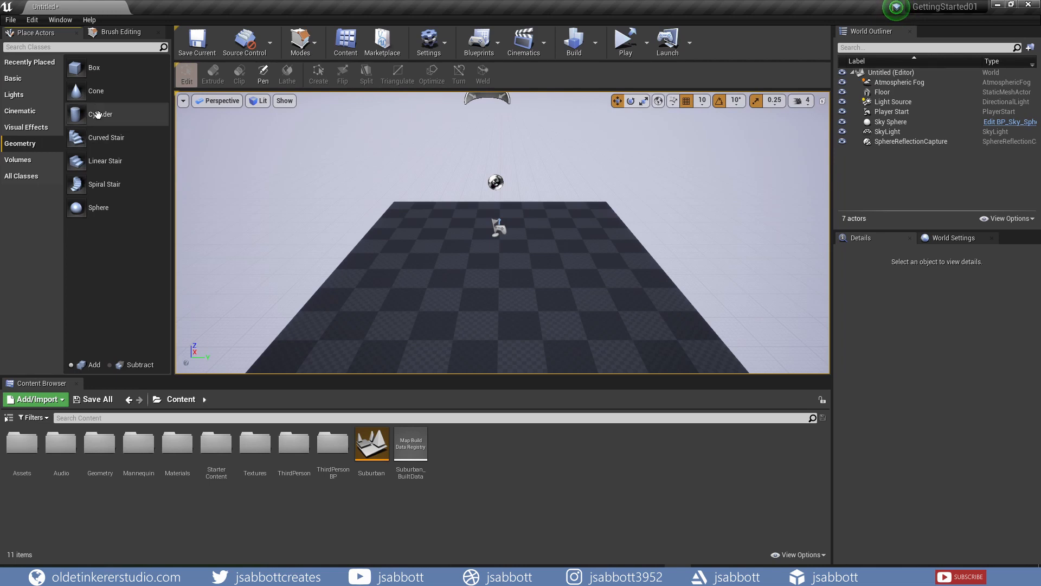
left_click_drag(77, 67, 420, 247)
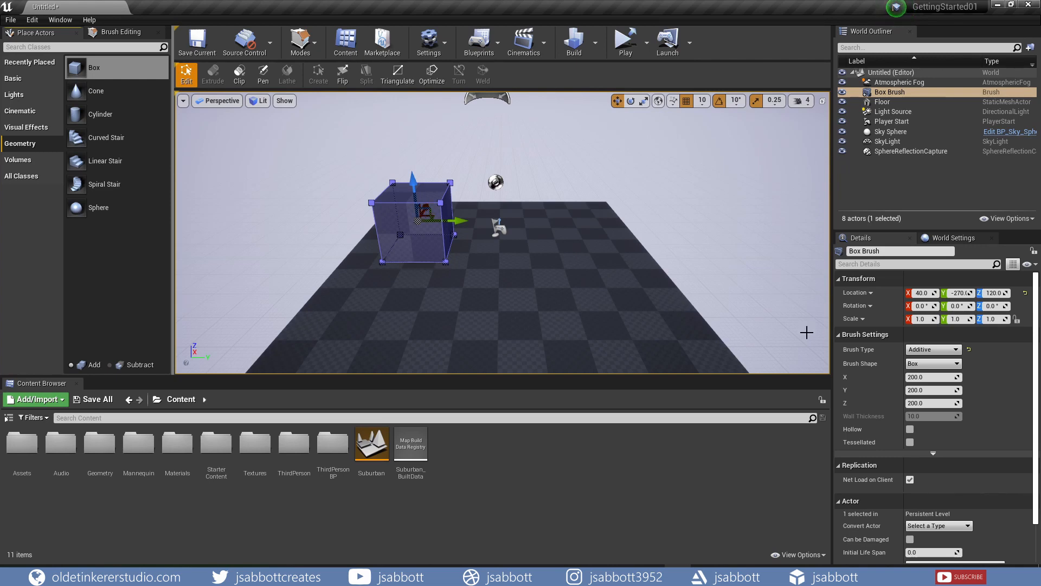
scroll(993, 406, "down", 2)
scroll(993, 409, "down", 1)
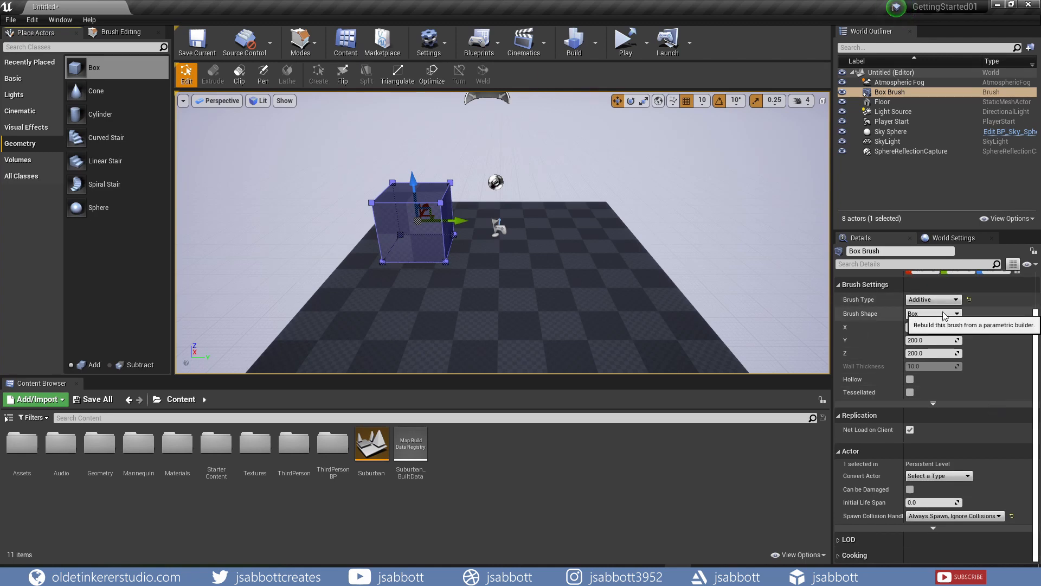
left_click_drag(933, 327, 997, 327)
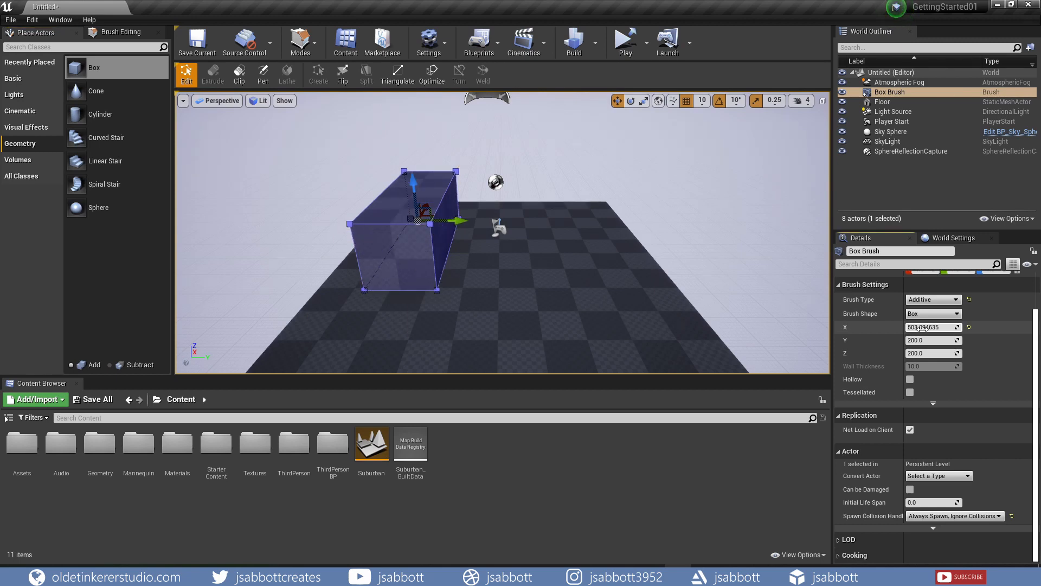
left_click(909, 380)
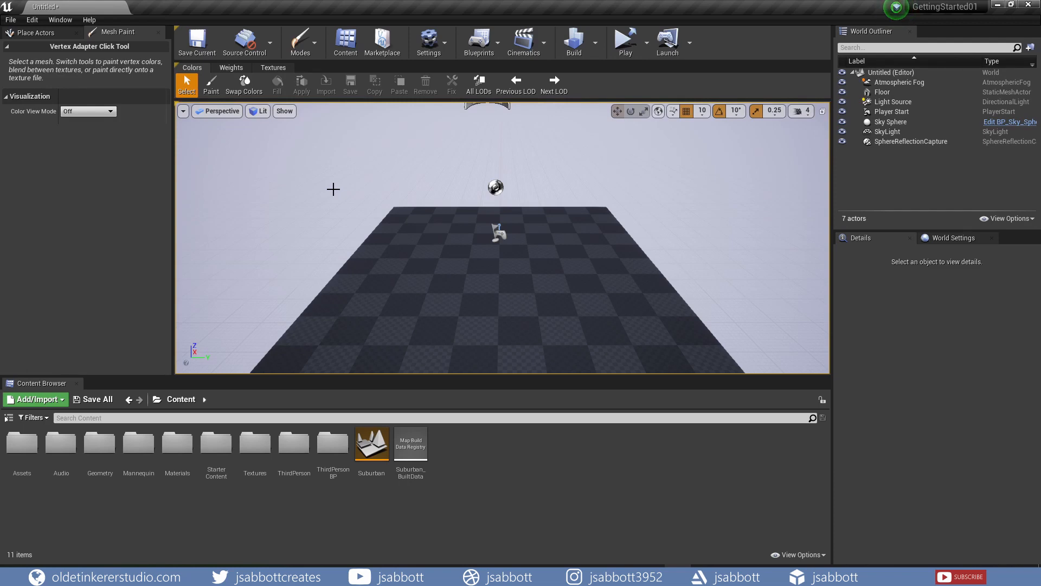
Step: In Landscape mode, import a new landscape from the heightmap file with edit layers enabled
left_click(312, 57)
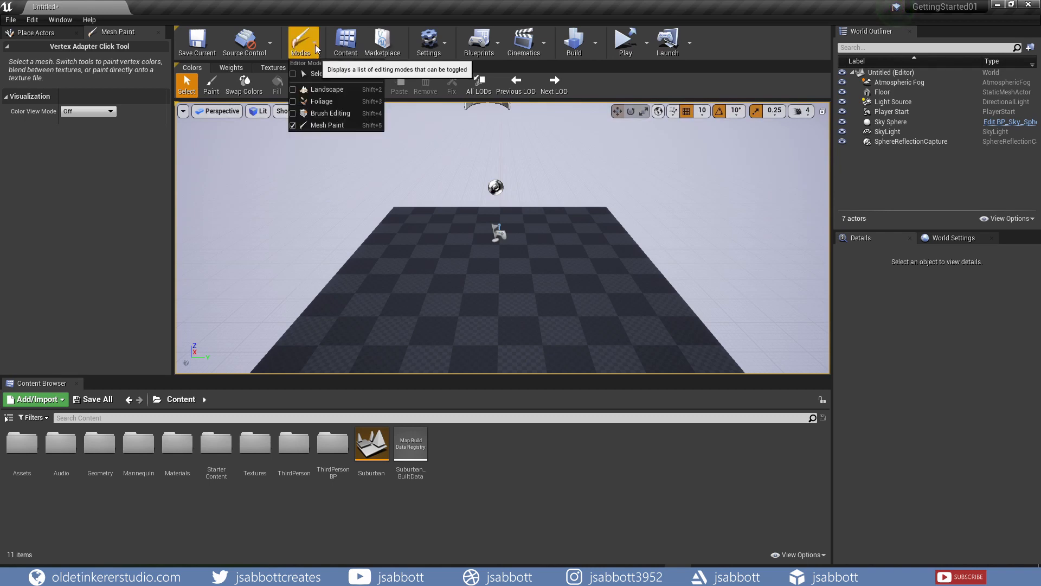
left_click(326, 89)
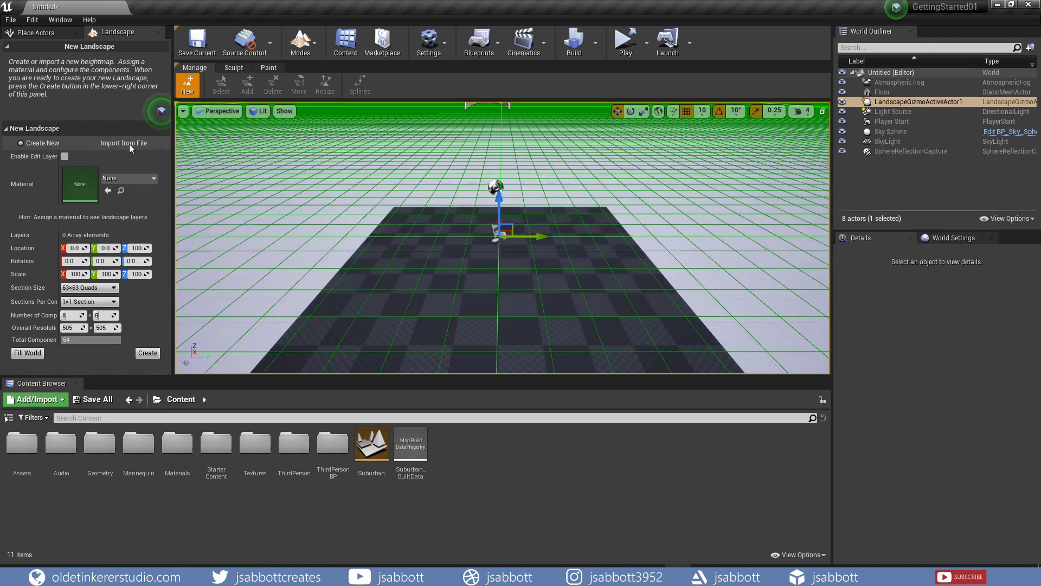
left_click(64, 156)
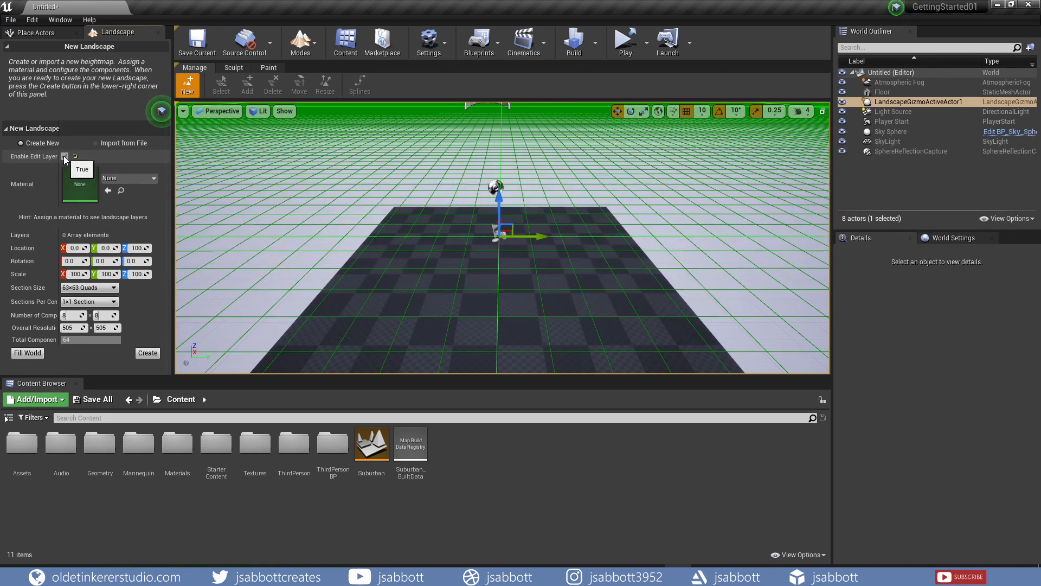
left_click(124, 142)
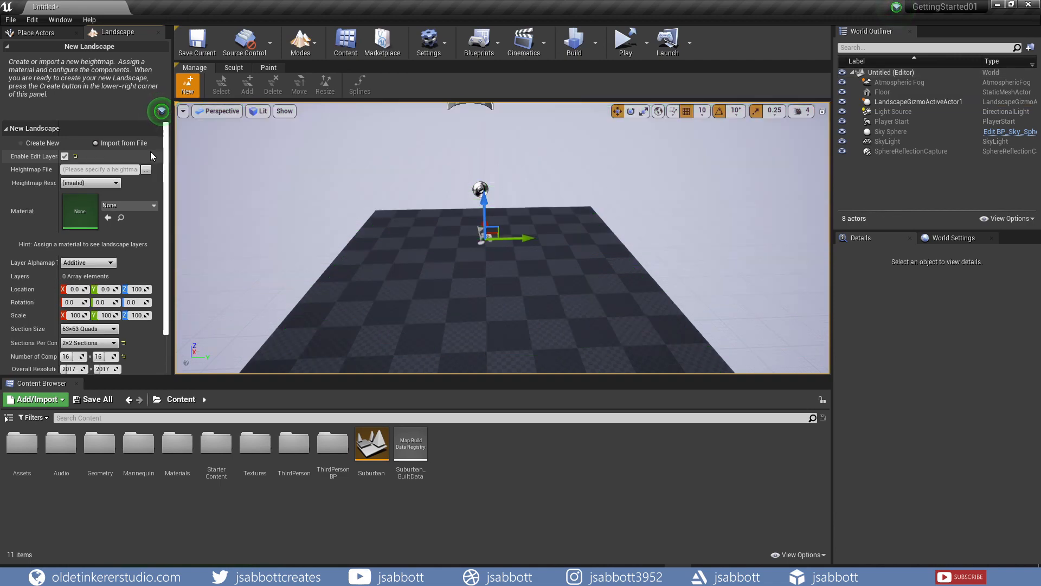
left_click(147, 169)
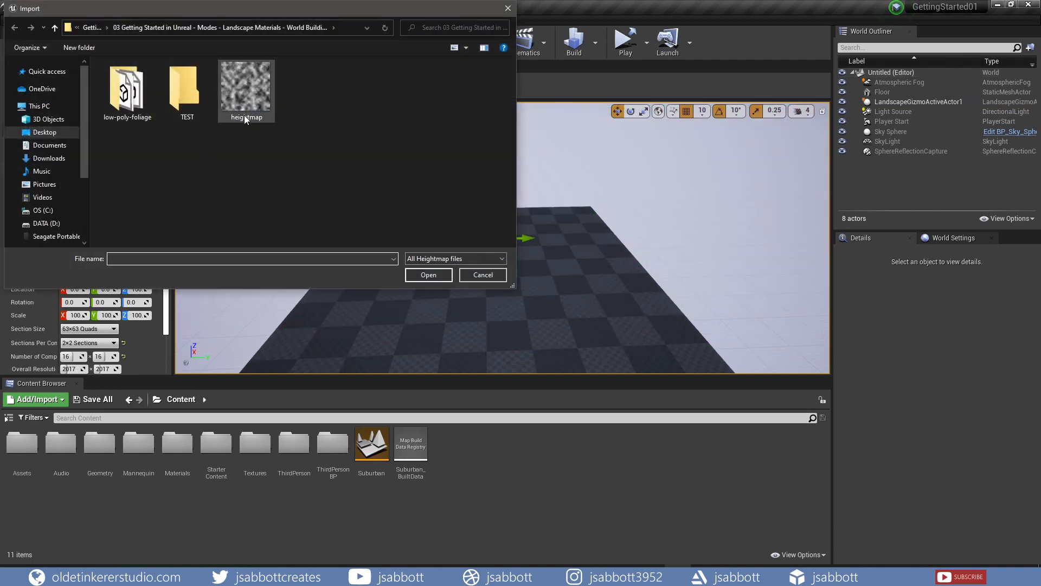
double_click(242, 96)
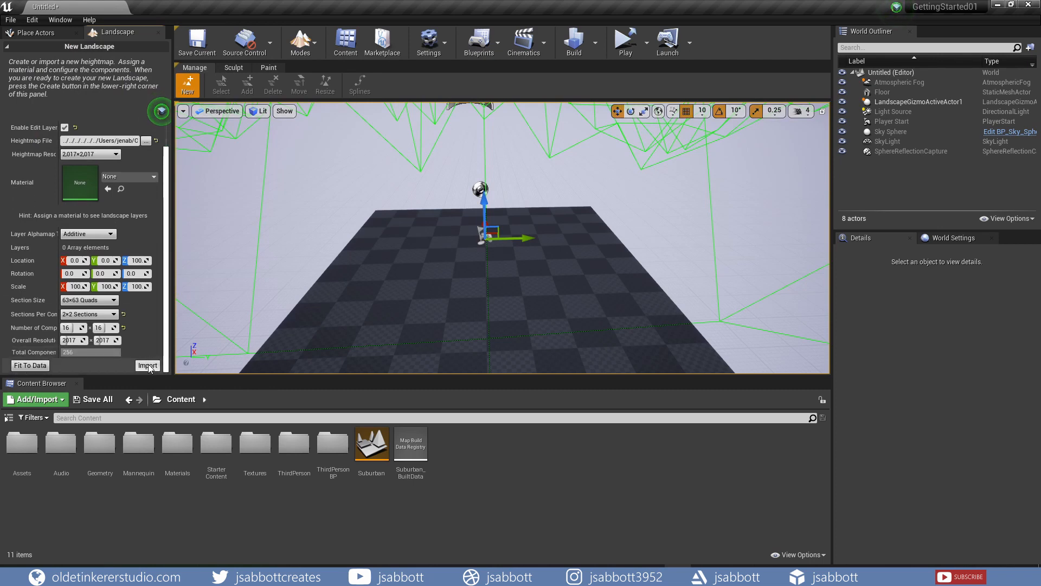
left_click(148, 366)
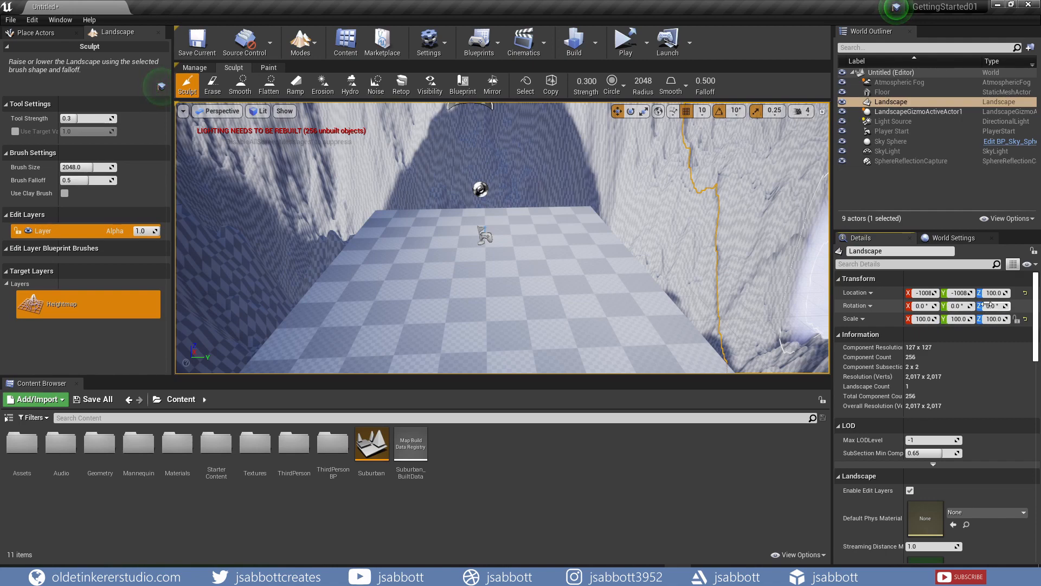
Step: Set the landscape's Z scale to 15
mouse_move(990, 305)
left_mouse_down()
mouse_move(1006, 306)
mouse_move(990, 306)
left_mouse_up()
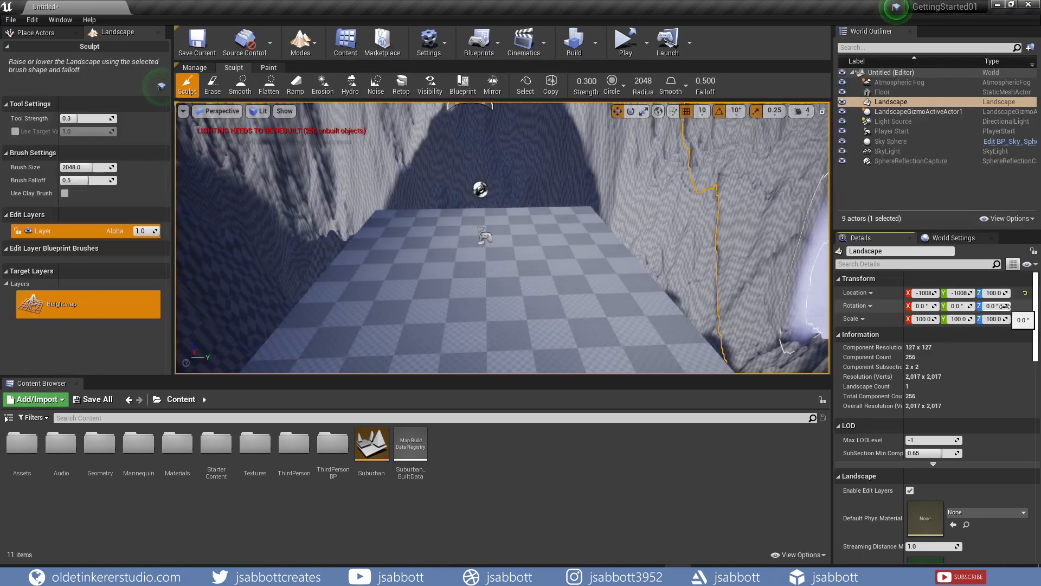
mouse_move(920, 306)
left_mouse_down()
mouse_move(943, 307)
mouse_move(920, 306)
left_mouse_up()
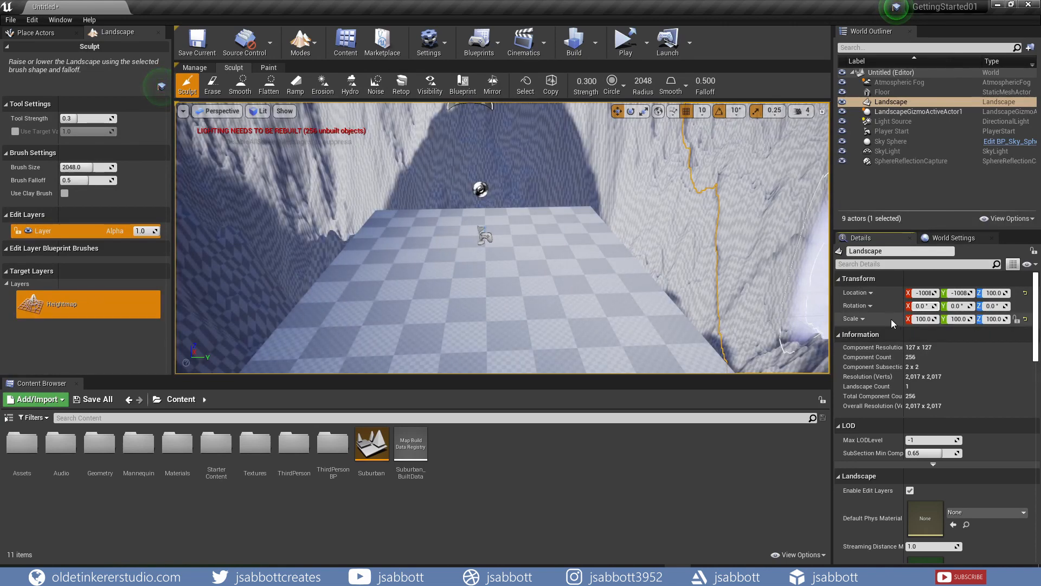
left_click(993, 319)
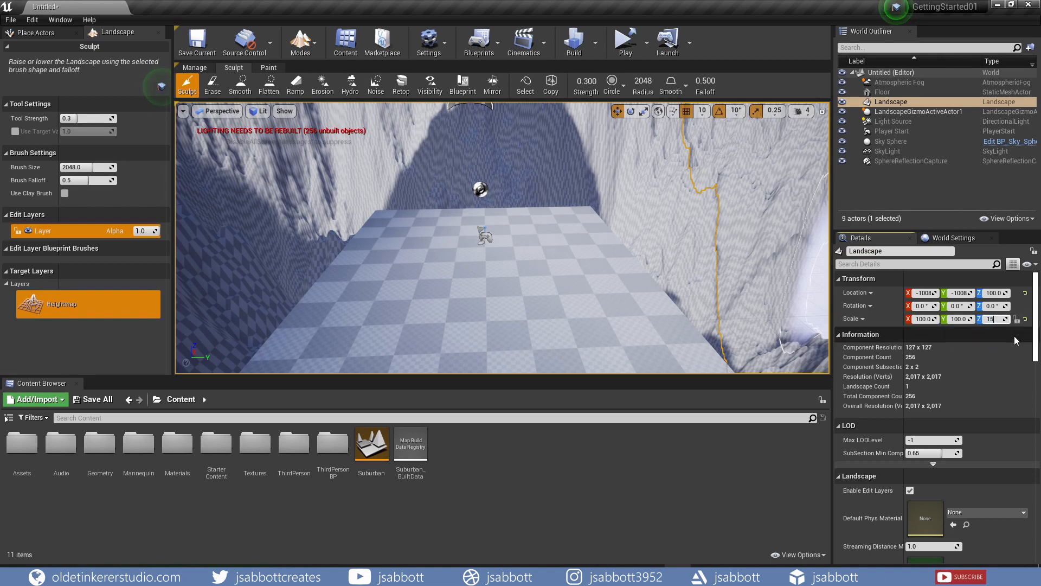
key("Return")
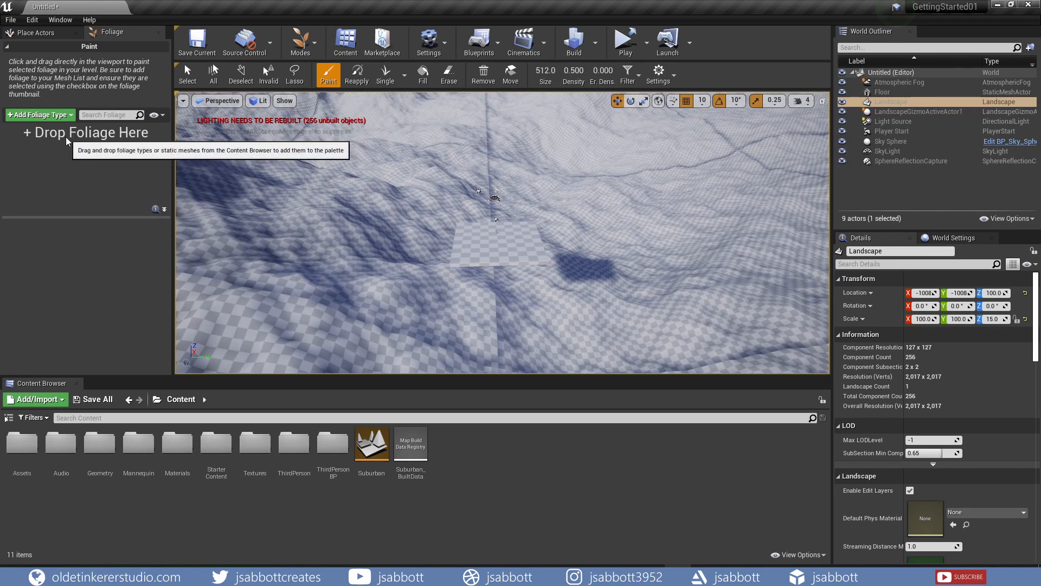
left_click(69, 116)
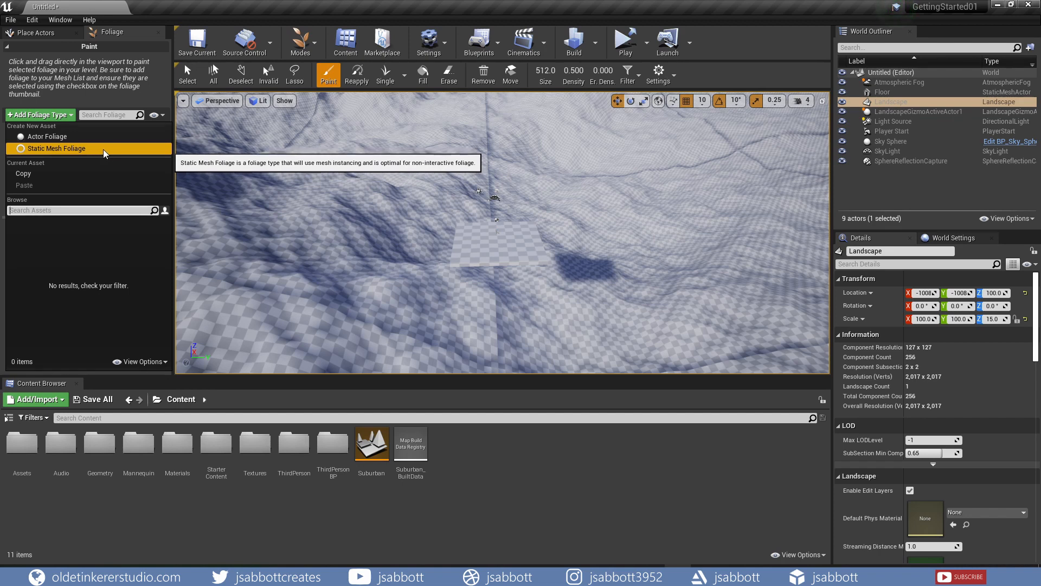
left_click(98, 103)
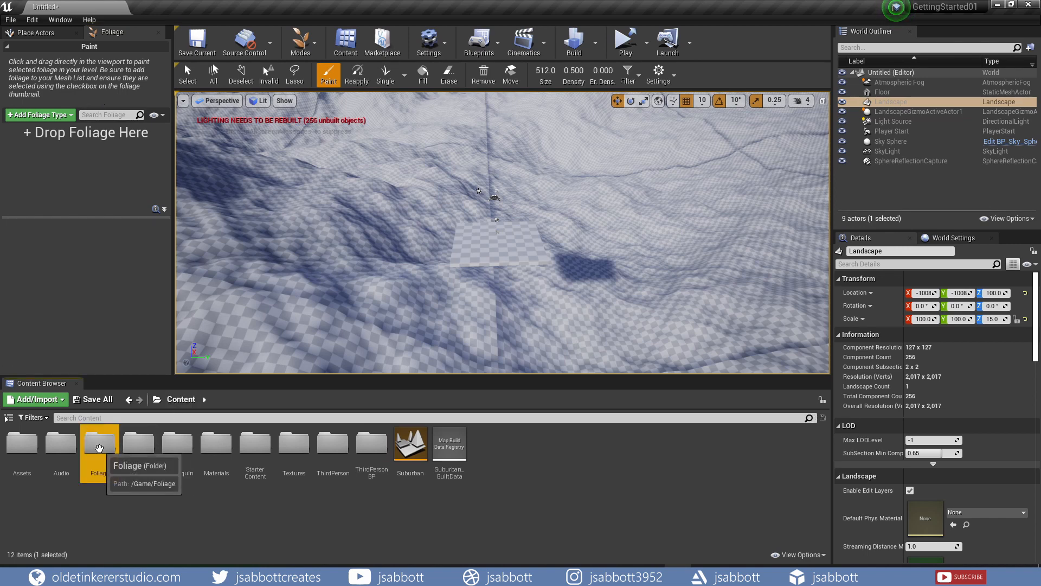
Step: Import the grass, tree1, tree2 and tree3 FBX meshes with their materials into the Foliage content folder
double_click(99, 448)
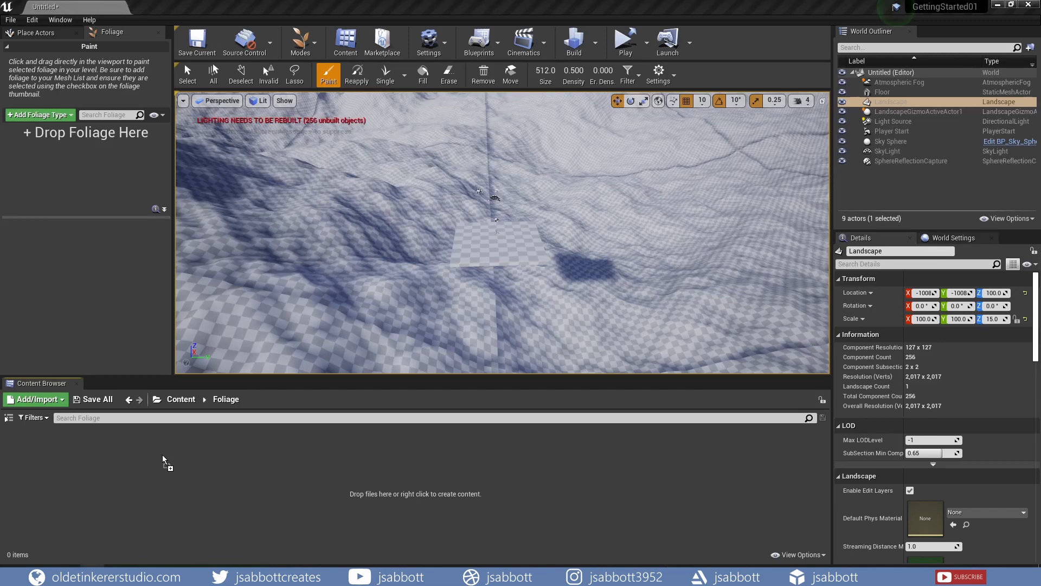
left_click_drag(163, 456, 197, 470)
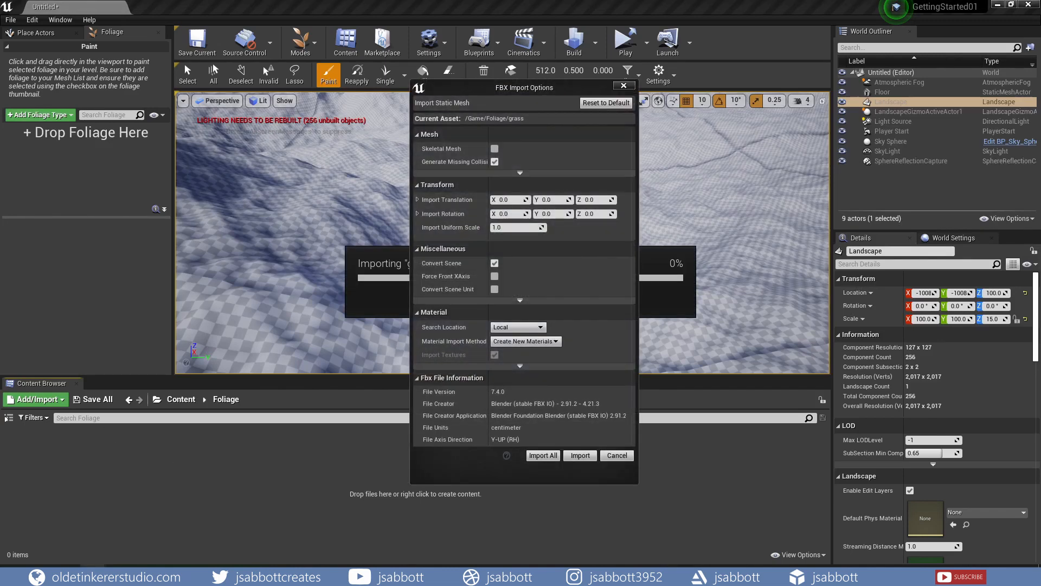
left_click(542, 456)
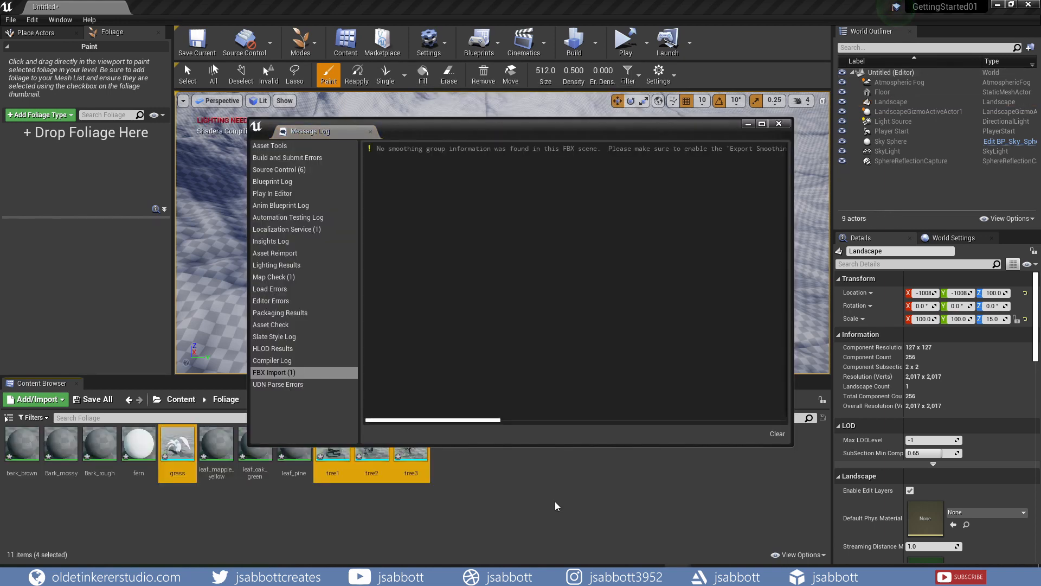
left_click(778, 124)
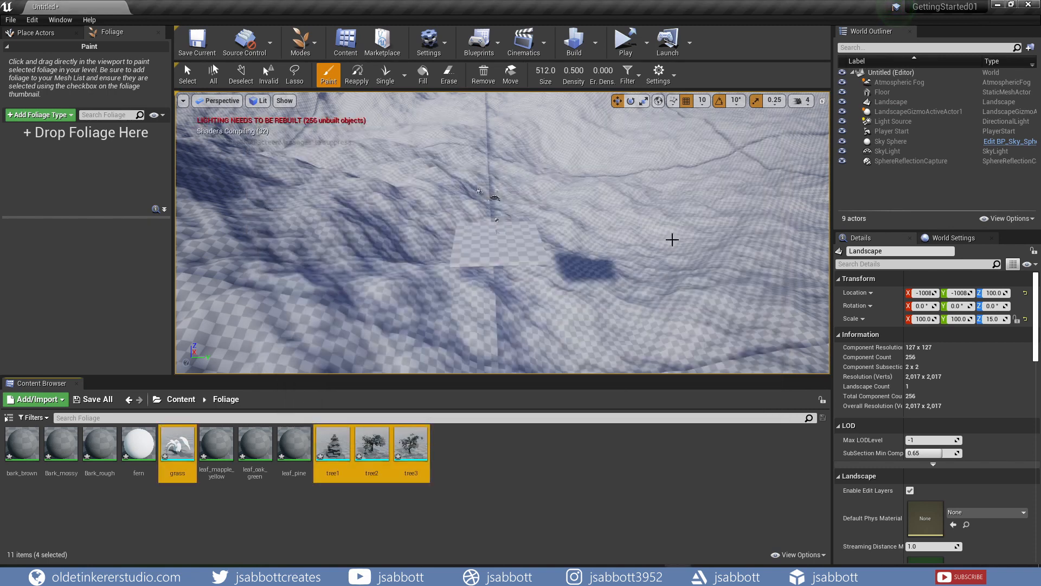
Step: Save all new foliage assets and save the level as "landscape" in the ThirdPersonBP/Maps folder
left_click(91, 401)
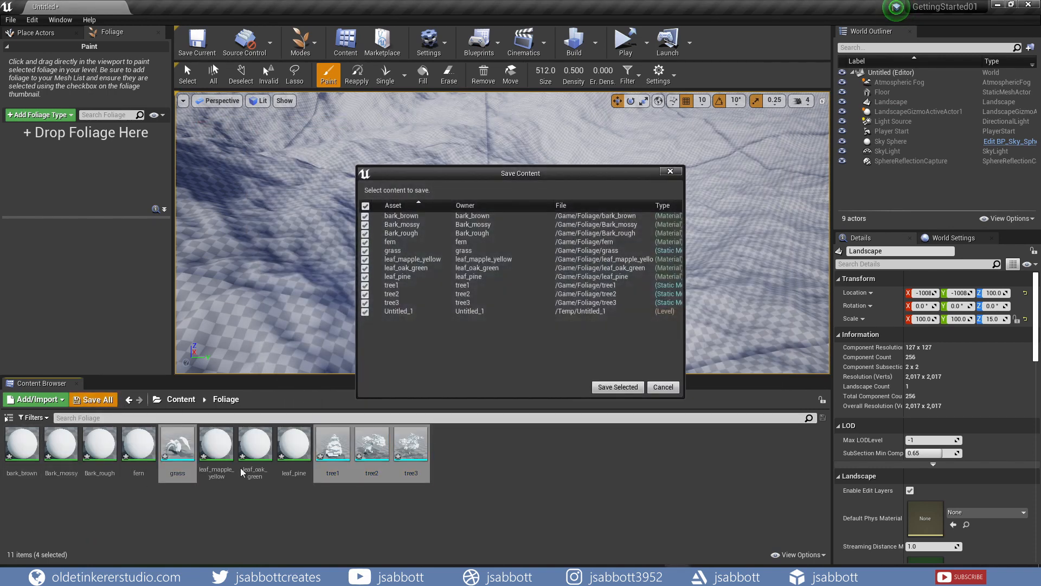
left_click(631, 387)
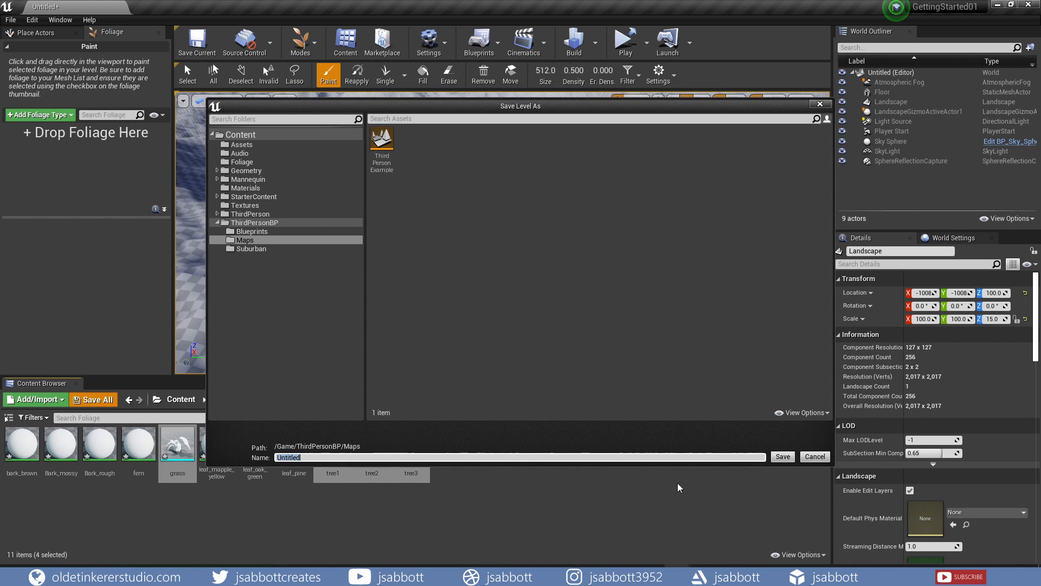
key("BackSpace")
type("landscape")
left_click(782, 457)
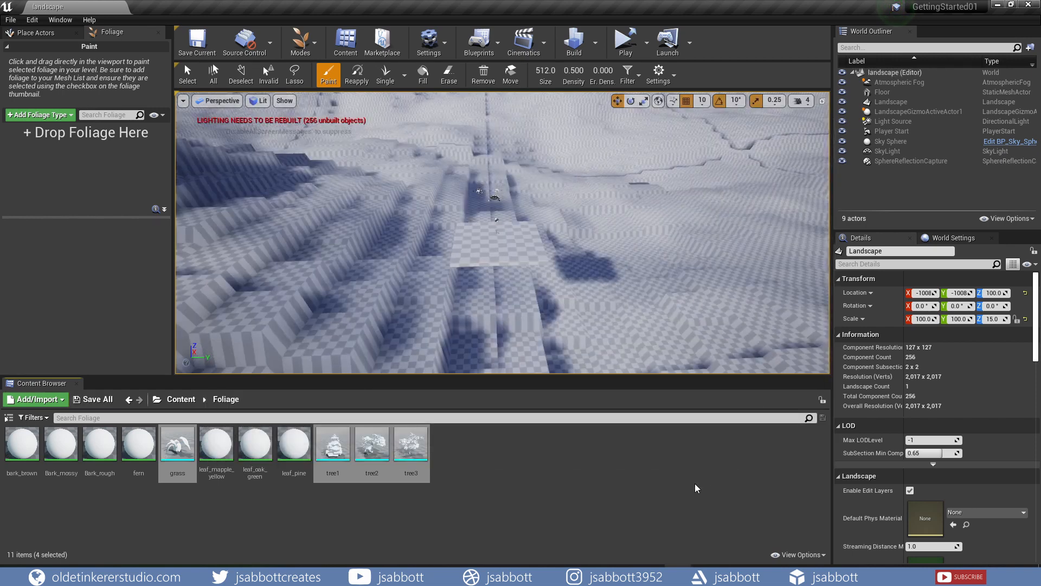
Step: In the leaf_pine material's graph, add a Constant3Vector node and place it beside the main node's Base Color input
left_click(499, 475)
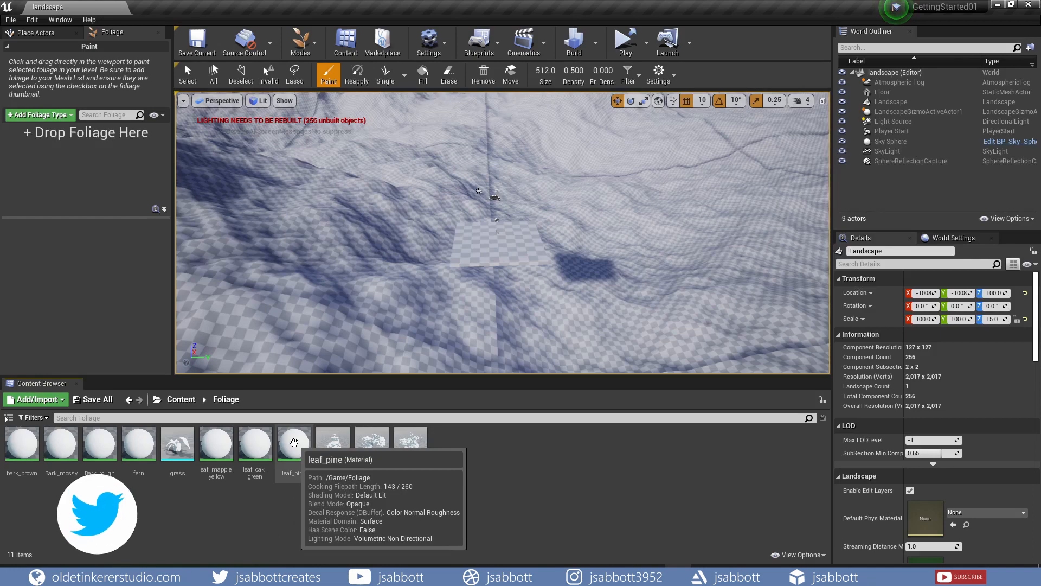
left_click(293, 442)
double_click(293, 442)
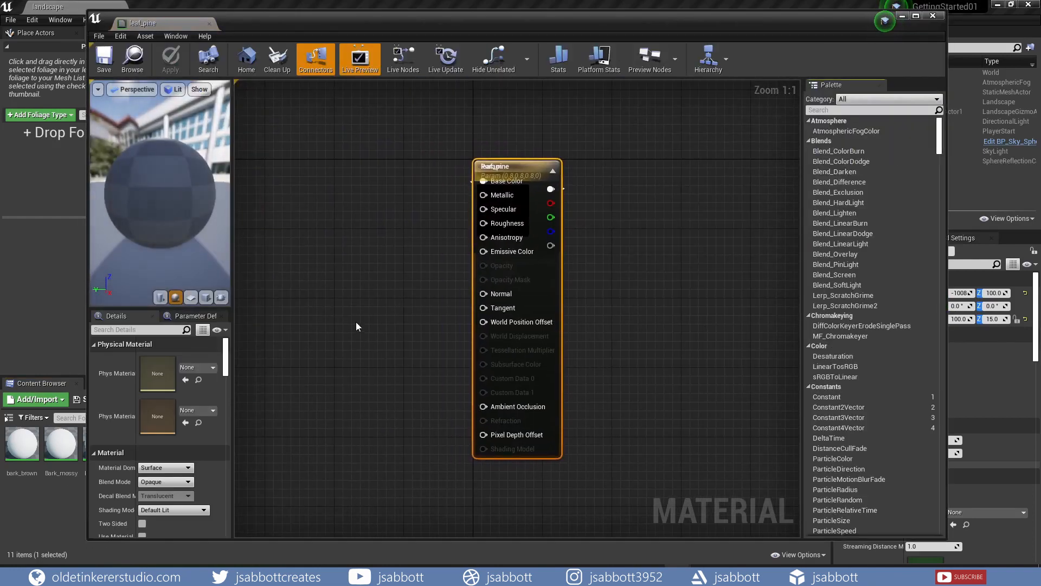
right_click_drag(373, 301, 530, 311)
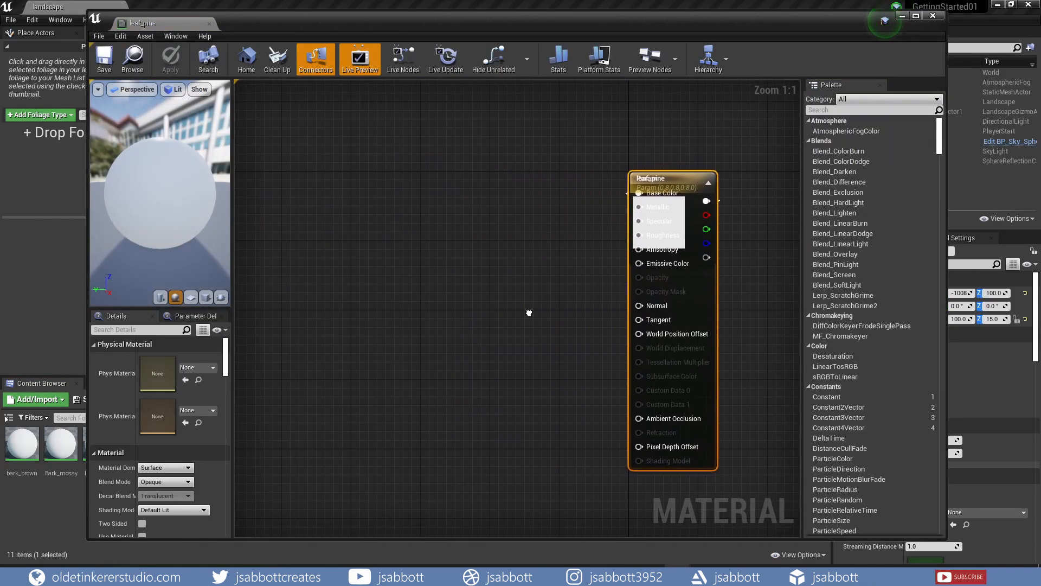
right_click(500, 308)
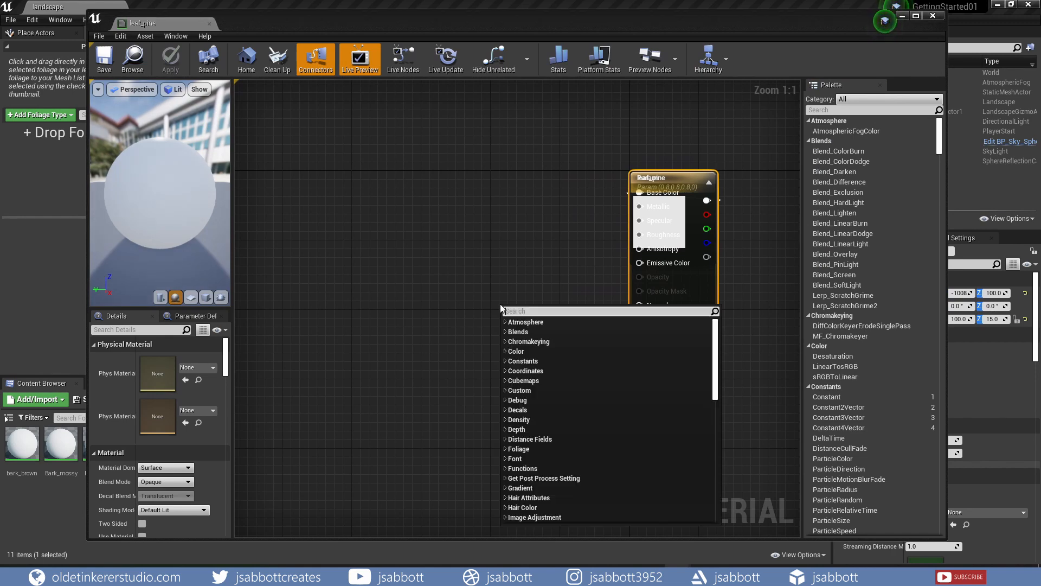
type("constant")
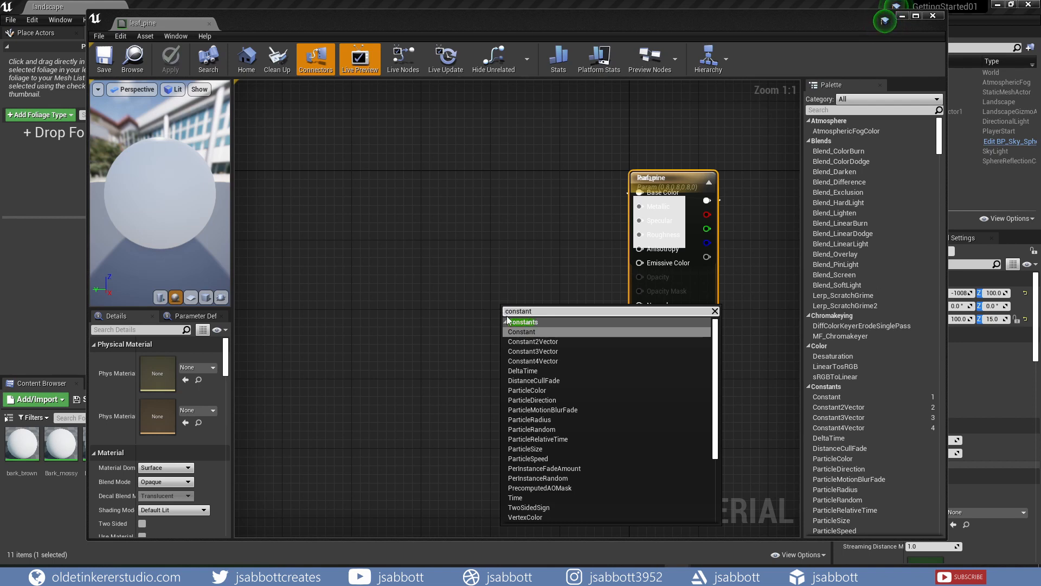
left_click(534, 351)
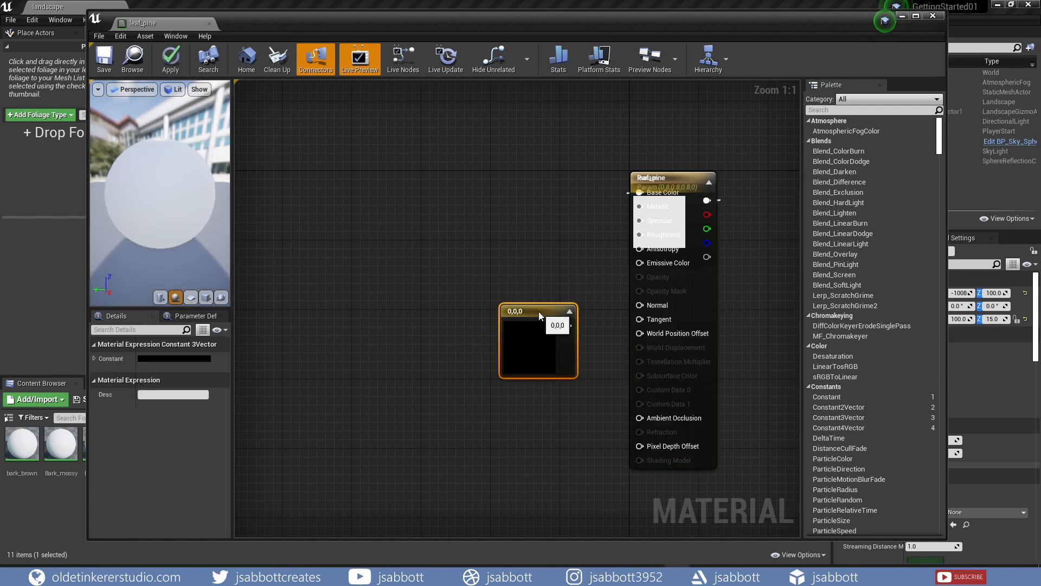
left_click_drag(538, 312, 541, 194)
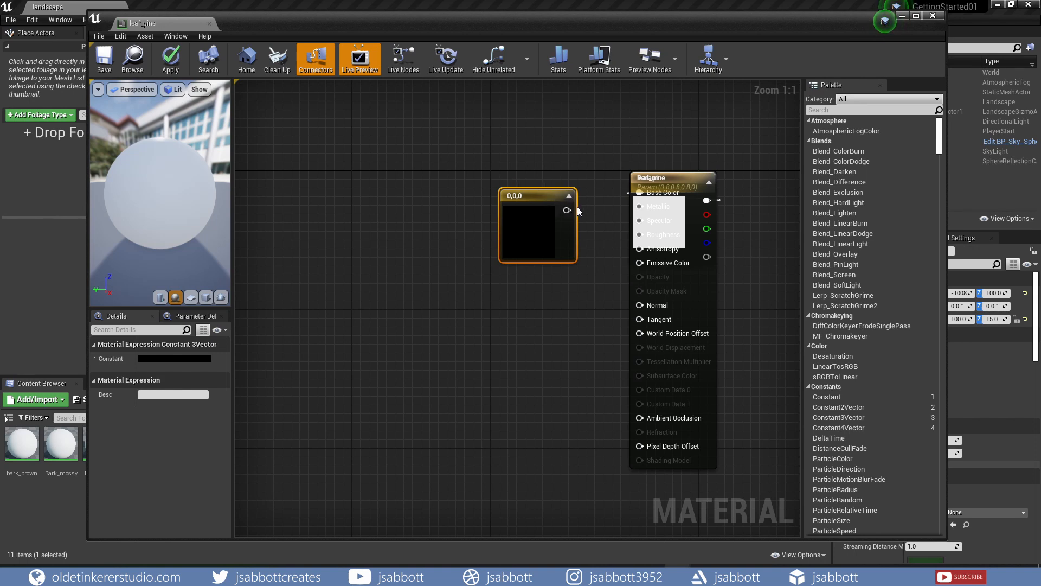
Step: Connect the Constant3Vector to leaf_pine's Base Color and set it to a muted green of about 0.146, 0.193, 0.088
left_click_drag(566, 210, 641, 193)
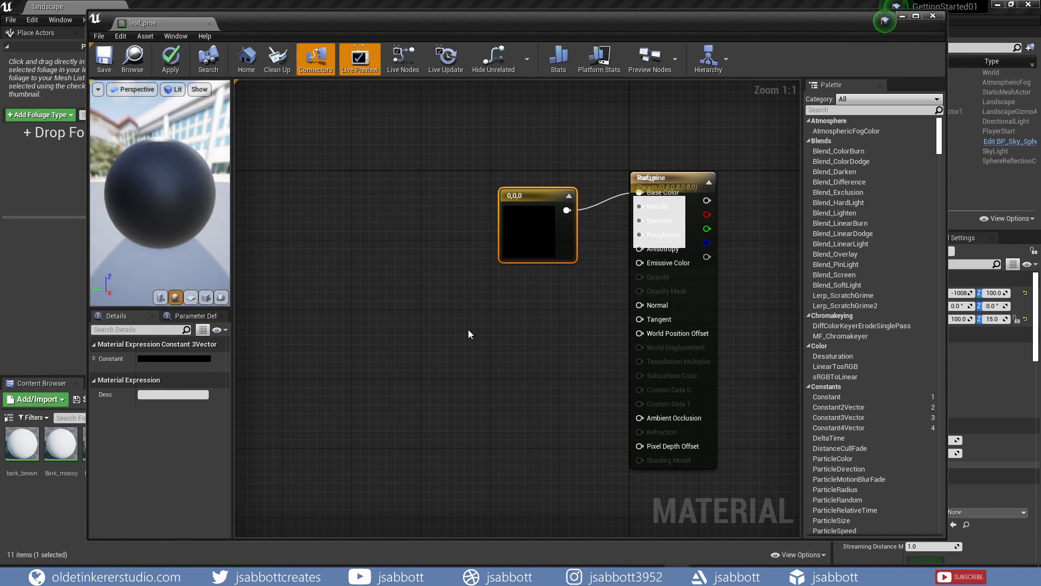
left_click(196, 359)
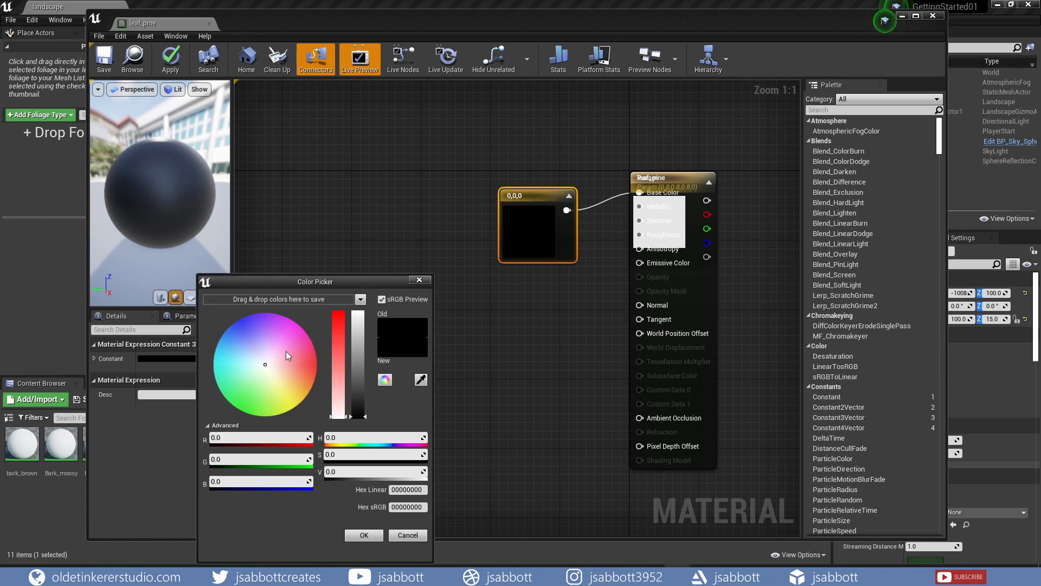
left_click_drag(268, 367, 266, 393)
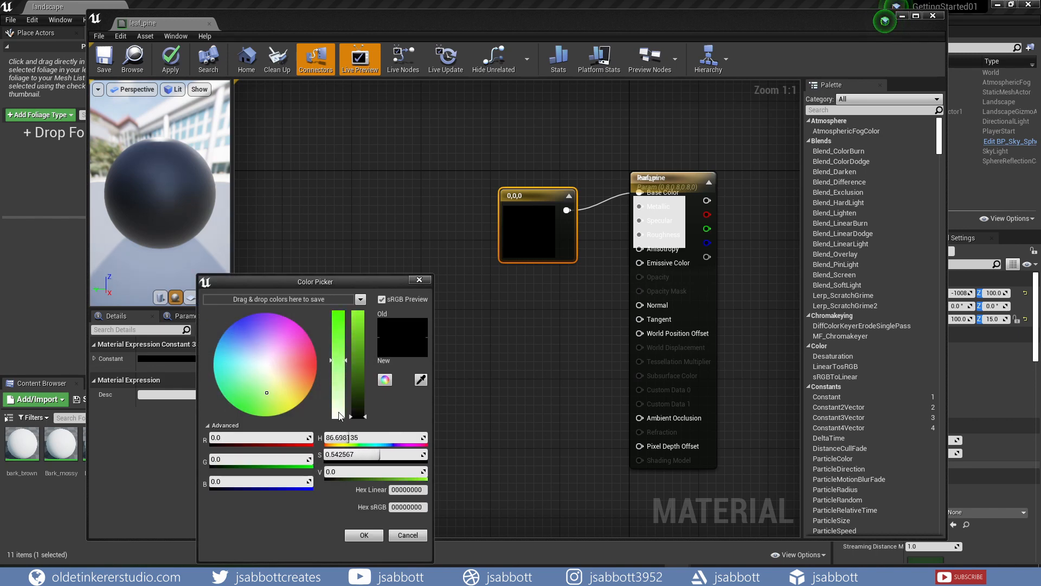
left_click_drag(362, 417, 363, 396)
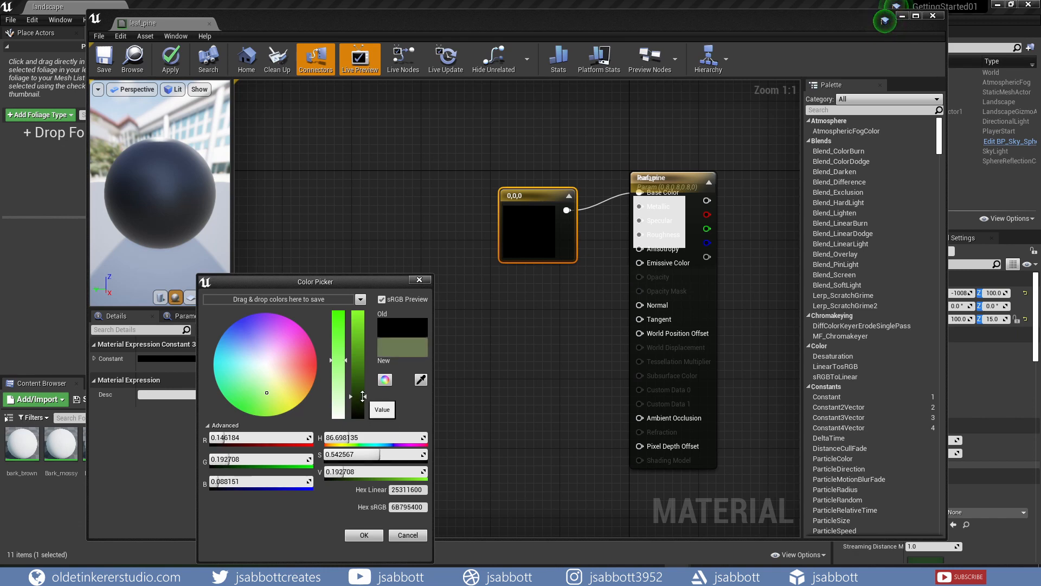
left_click(419, 280)
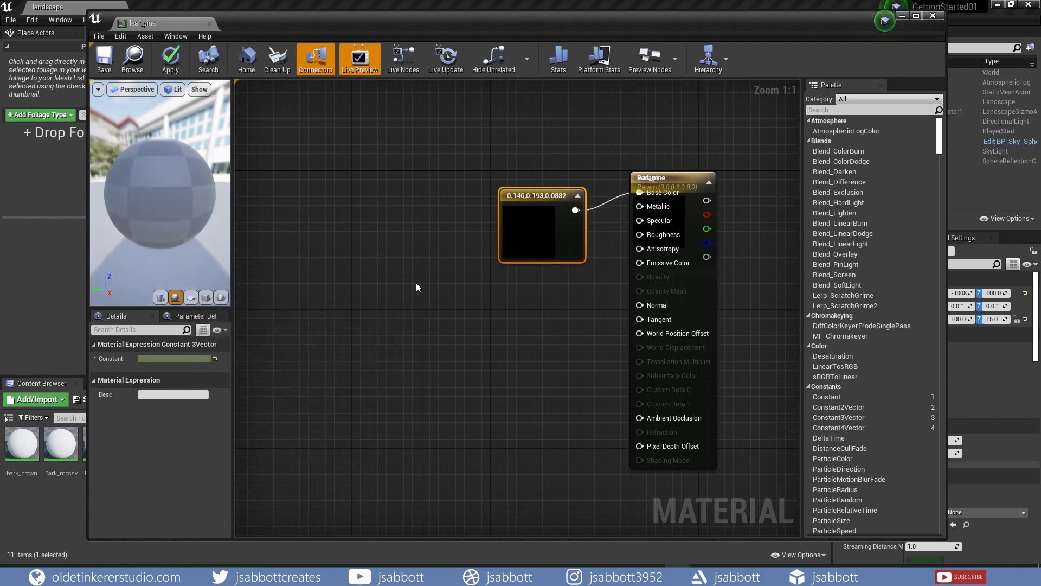
Step: Add a Constant node below the color node and connect it to the material's Roughness input
right_click(469, 356)
type("constant")
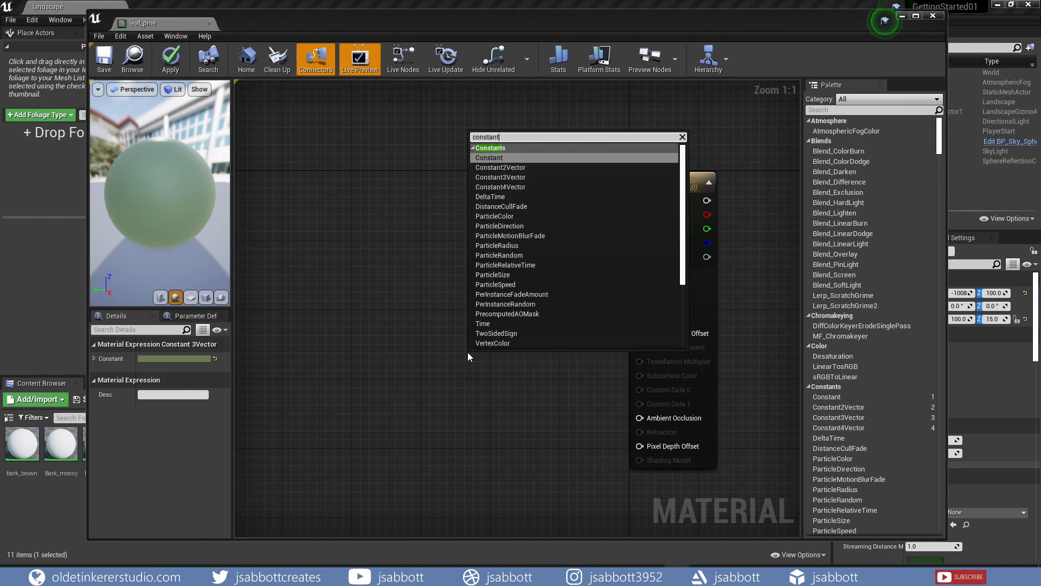
left_click(500, 158)
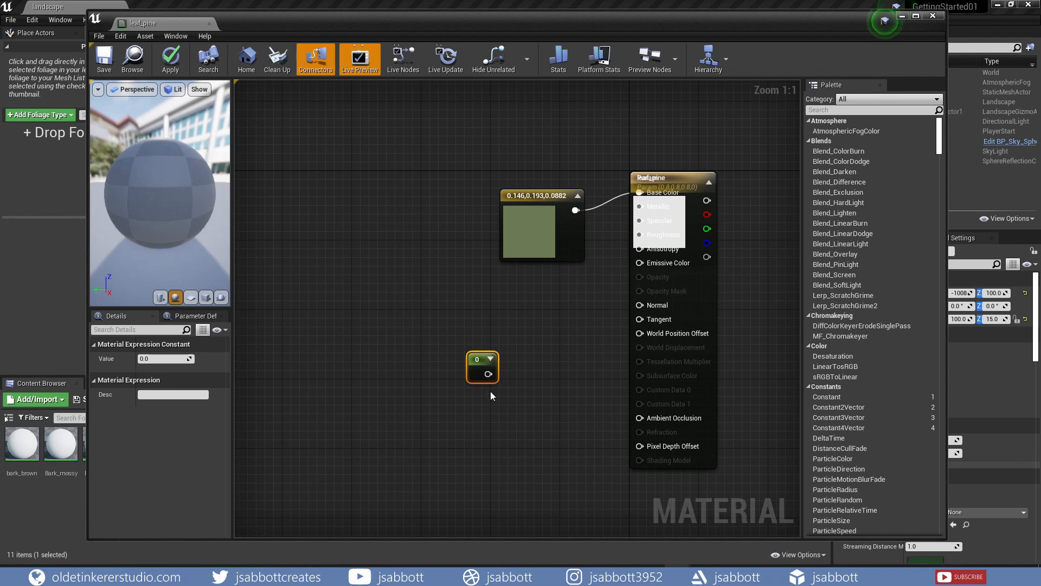
left_click_drag(486, 361, 510, 345)
left_click_drag(542, 300, 547, 291)
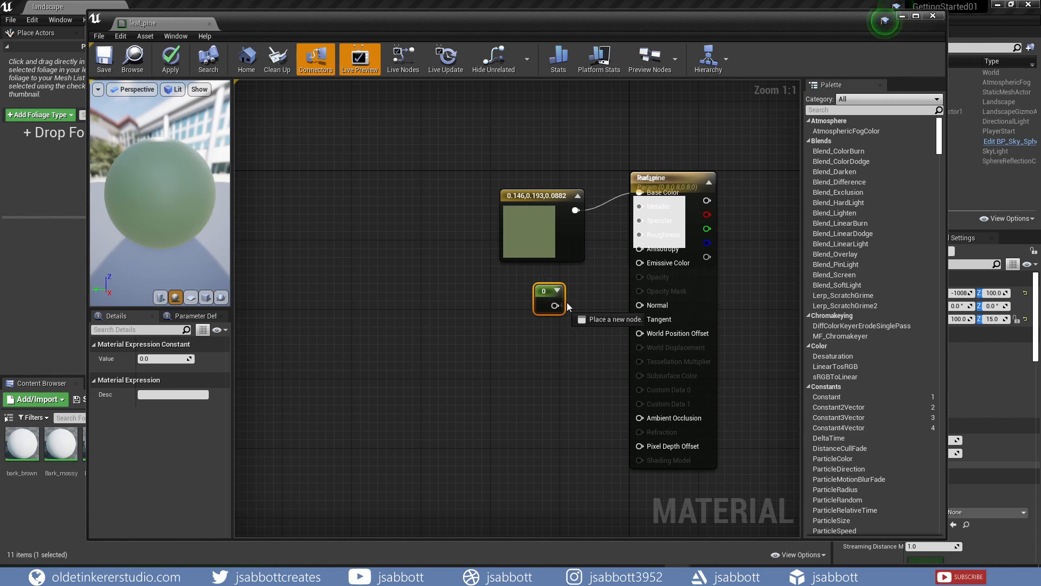
left_click_drag(554, 306, 639, 232)
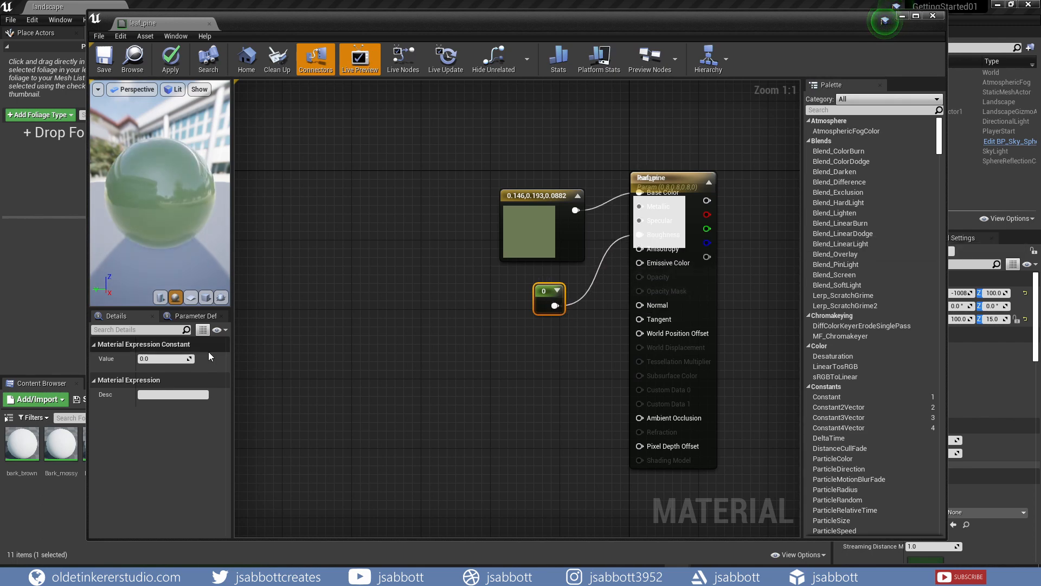
Step: Set the roughness constant to 0.8 and close the leaf_pine material
left_click(168, 359)
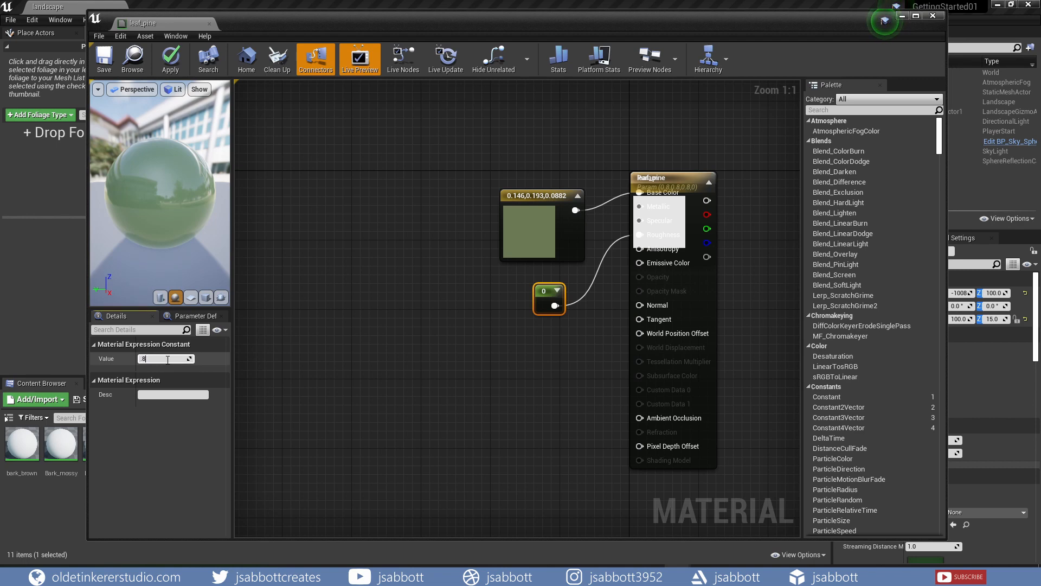
type(".8")
key("Return")
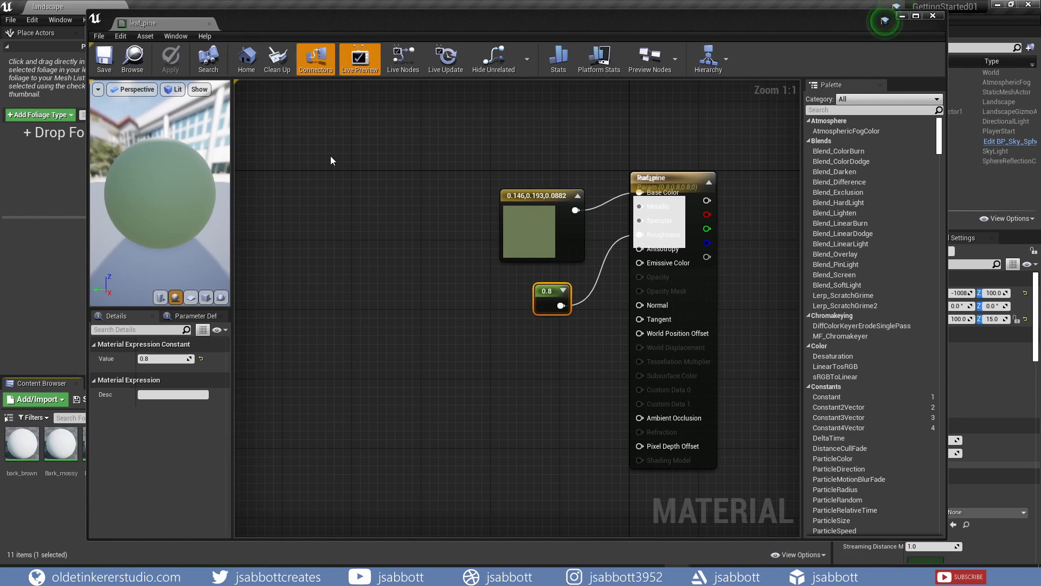
left_click(932, 17)
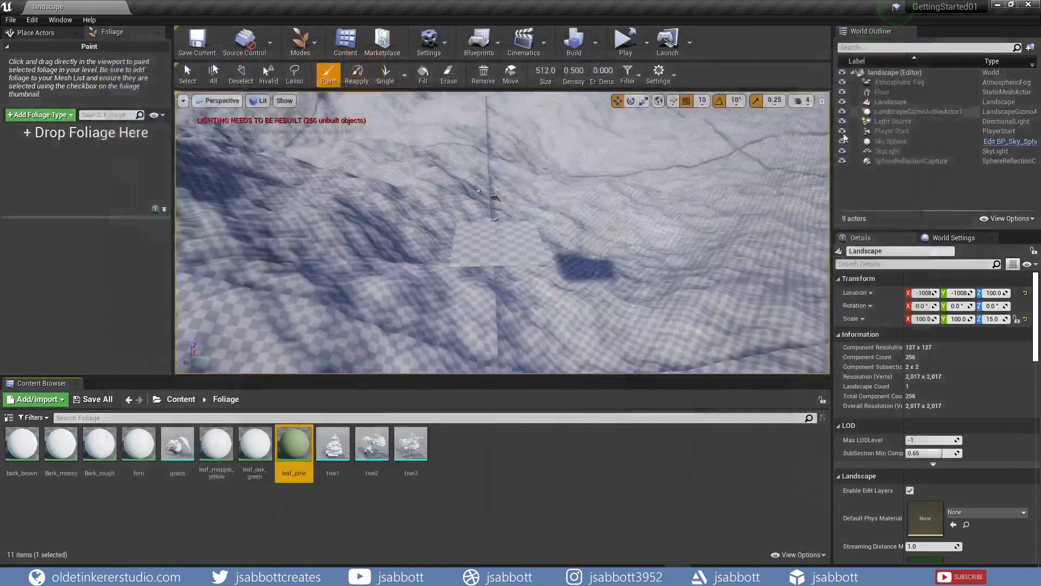
Step: Check the tree1 mesh in its editor and rename it leaf-pine-tree
double_click(334, 476)
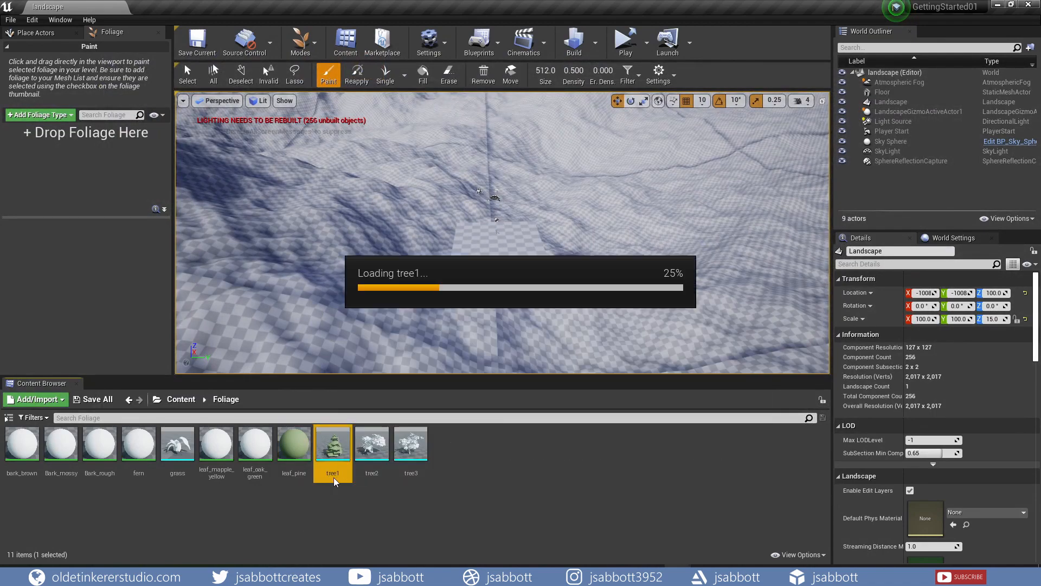
left_click(932, 16)
right_click(328, 475)
left_click(385, 273)
type("leaf-pine-tree")
key("Return")
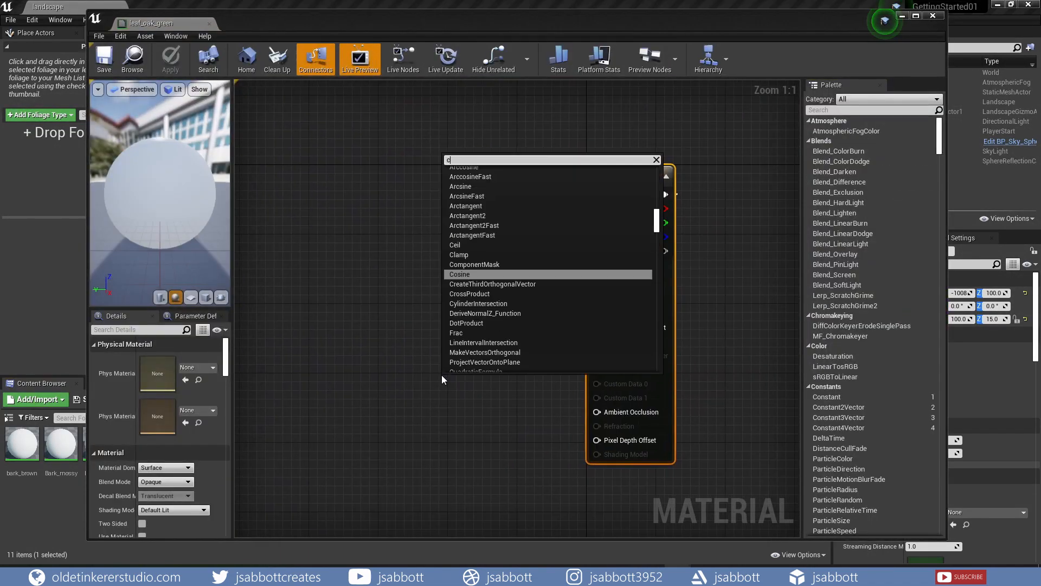
Step: In the leaf_oak_green material, drive Base Color with a Constant3Vector set to dark green, about 0.057, 0.109, 0.046
left_click(511, 272)
double_click(486, 217)
left_click_drag(352, 415, 352, 406)
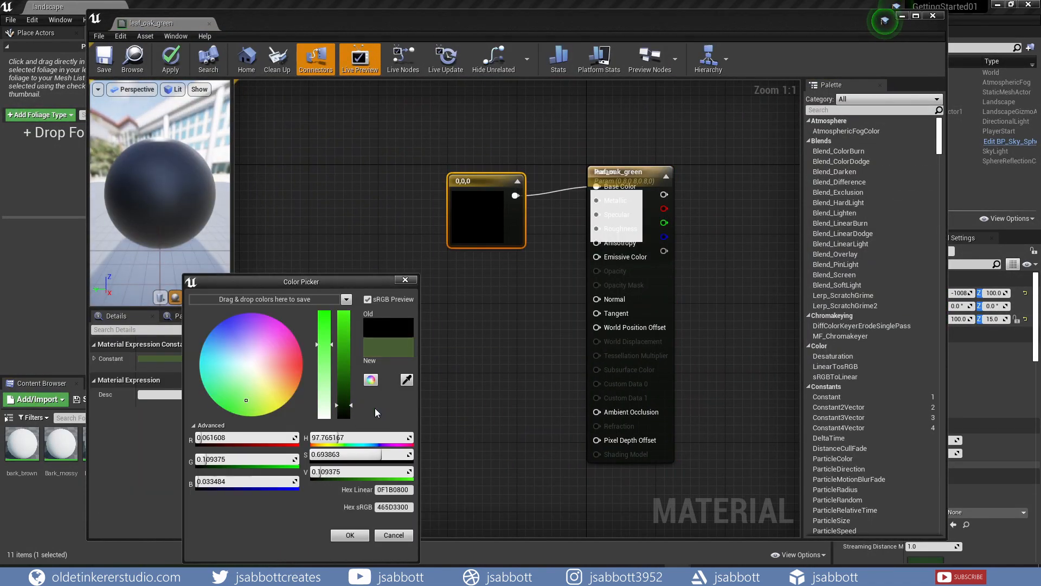
left_click_drag(246, 400, 241, 393)
left_click(350, 535)
Step: Add a Constant of 0.8 to leaf_oak_green's Roughness, then save and close the material
right_click(477, 340)
type("constant")
left_click(499, 380)
left_click_drag(494, 309, 596, 228)
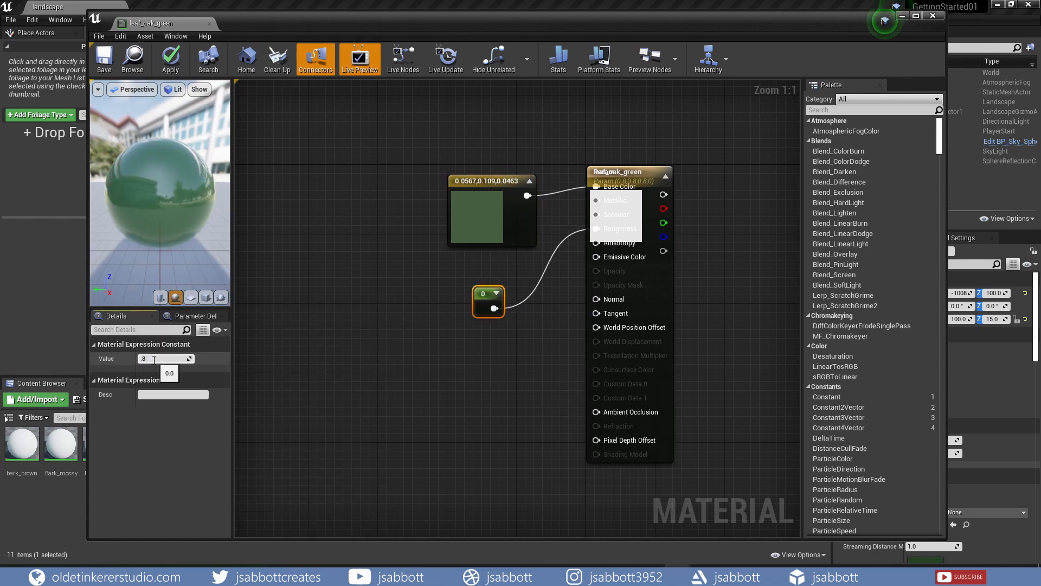
left_click(162, 358)
type("0.8")
key("Return")
left_click(104, 59)
left_click(933, 15)
Step: Rename the tree3 mesh to leaf-oak-tree
right_click(411, 473)
left_click(468, 272)
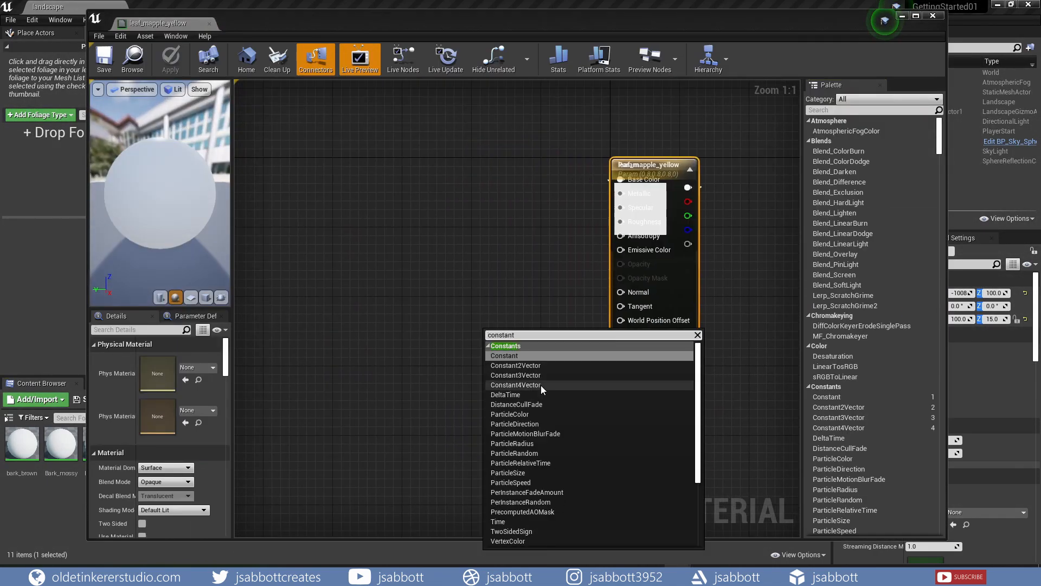
Step: In leaf_mapple_yellow, connect a Constant3Vector to Base Color and set it to yellow-green, about 0.232, 0.271, 0.072
left_click_drag(565, 206, 621, 184)
left_click(162, 358)
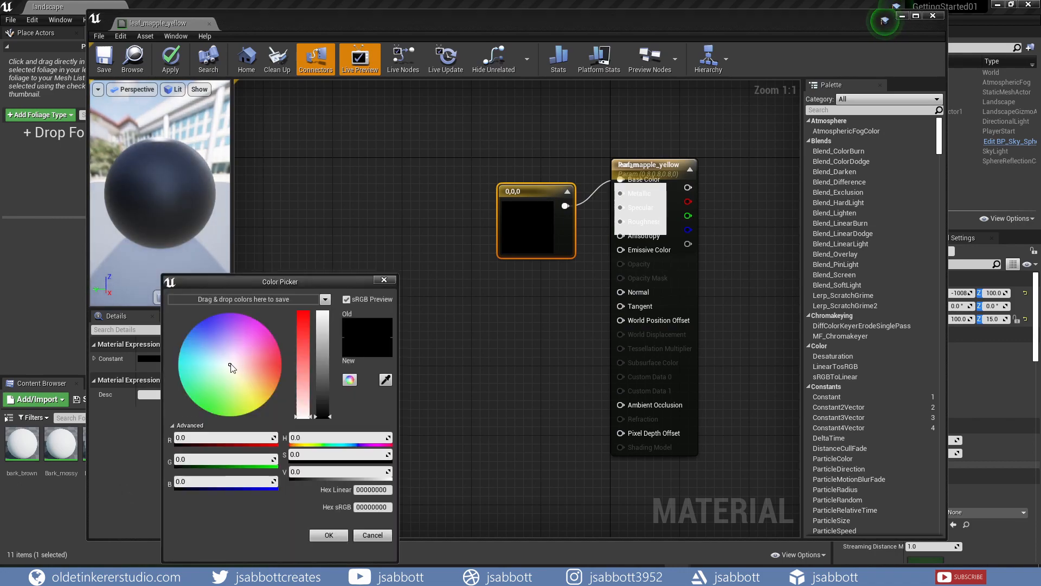
left_click(241, 400)
left_click_drag(326, 418, 327, 389)
left_click(330, 534)
Step: Add a Constant node to leaf_mapple_yellow's Roughness input and save the material
right_click(463, 350)
type("const")
key("Return")
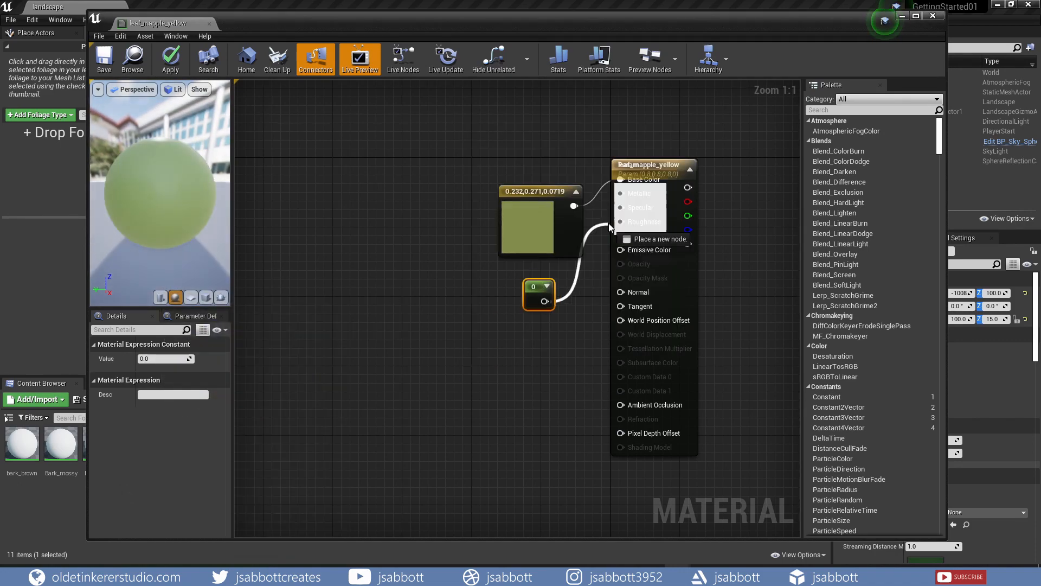
left_click(104, 59)
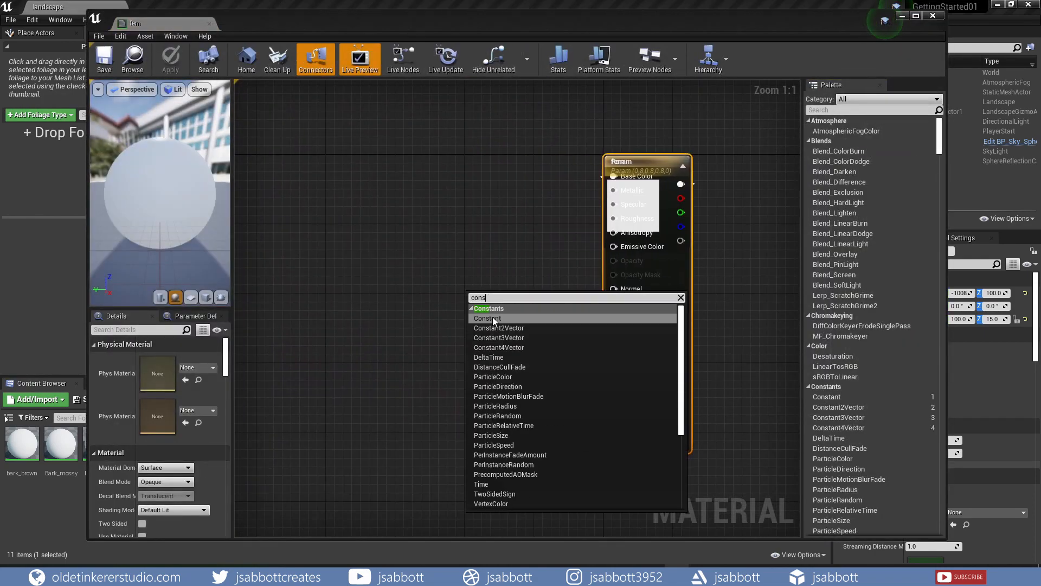
Step: In the fern material, connect a Constant3Vector to Base Color and set it to dark green, about 0.022, 0.037, 0.008
left_click(494, 338)
left_click_drag(510, 302, 613, 246)
left_click(161, 359)
left_click(233, 403)
left_click_drag(328, 412, 328, 404)
left_click(329, 534)
Step: Add a Constant node to the fern material and place it below the color node for Roughness
right_click(469, 368)
left_click(481, 379)
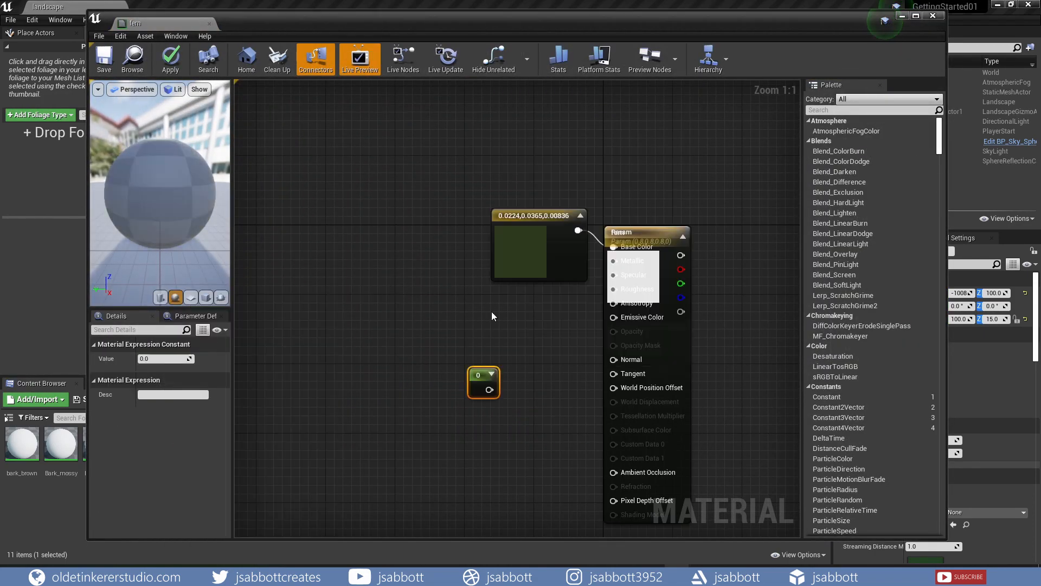
left_click_drag(481, 379, 525, 337)
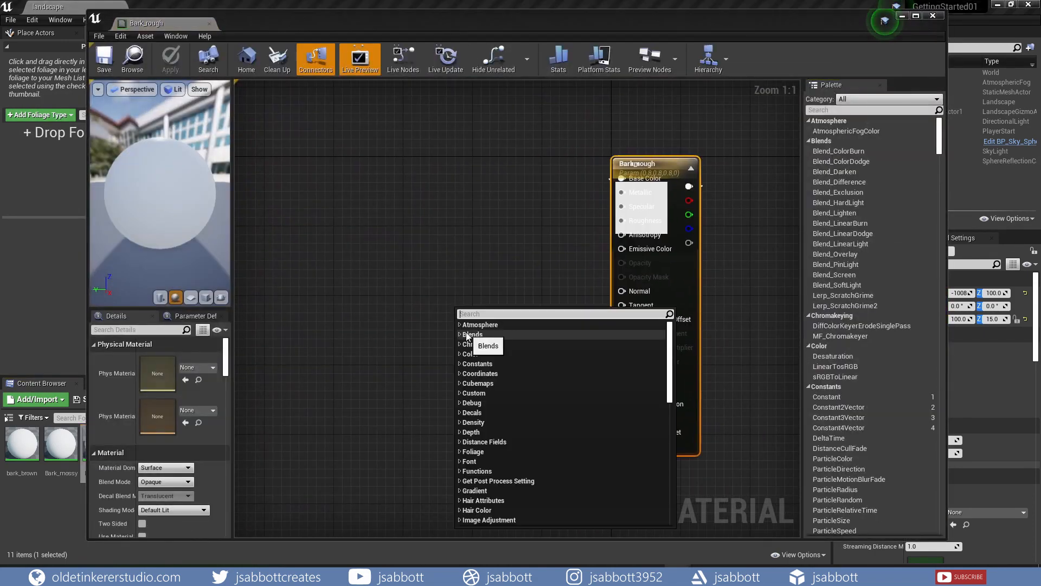
Step: In the Bark_rough material, connect a Constant3Vector to Base Color and set it to an olive brown
left_click(476, 341)
left_click_drag(488, 309, 621, 178)
double_click(502, 233)
left_click(278, 386)
left_click_drag(356, 412, 356, 404)
left_click(355, 535)
Step: Add a Constant of 0.8 to Bark_rough's Roughness input and save the material
right_click(490, 347)
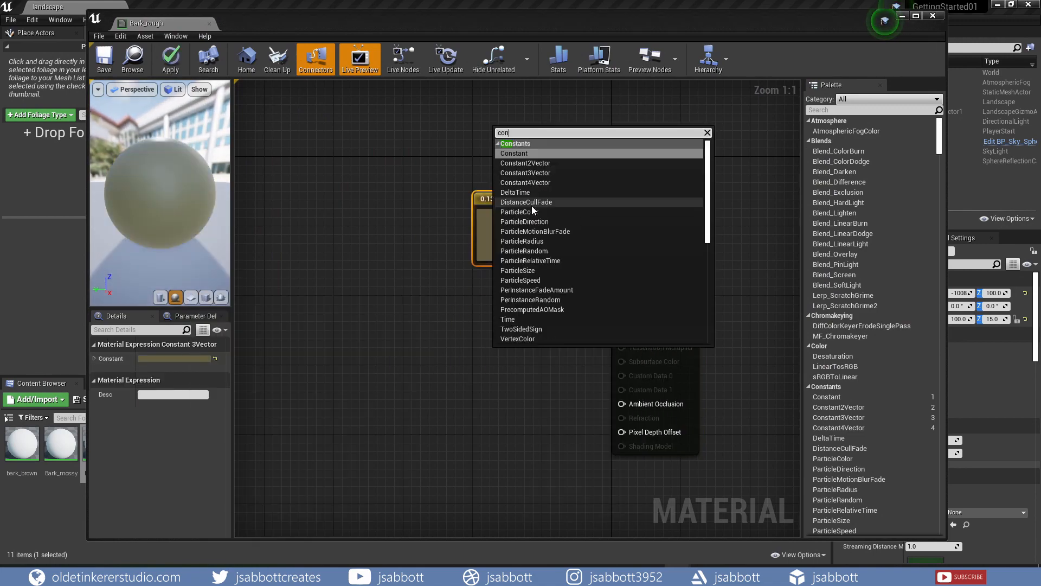
left_click(515, 154)
left_click_drag(504, 355, 512, 303)
left_click_drag(525, 317, 622, 221)
left_click(165, 358)
type("0.8")
left_click(104, 59)
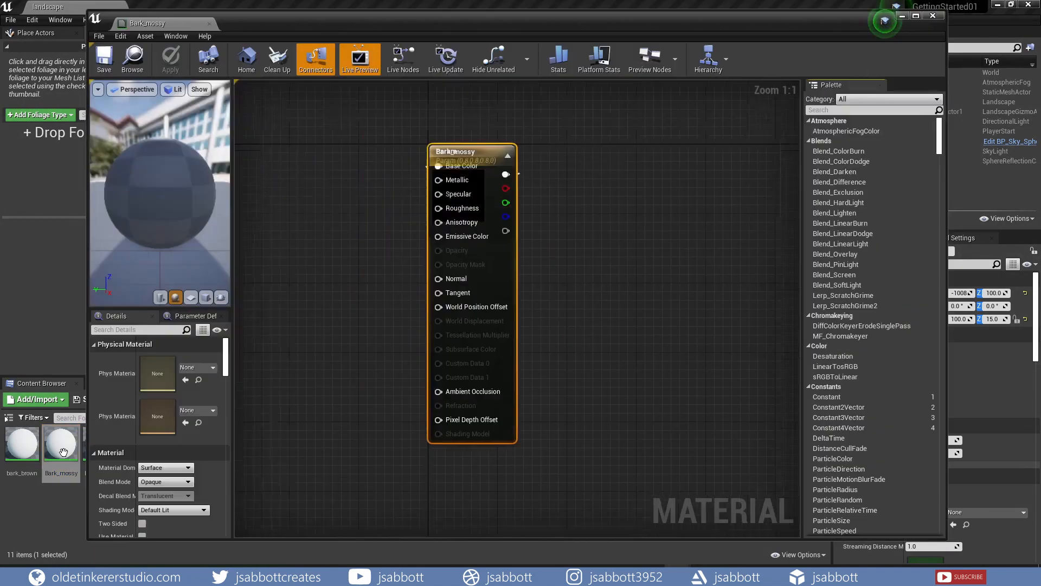
Step: In the Bark_mossy material, connect a Constant3Vector to Base Color and set it to a very dark mossy green
right_click(442, 323)
left_click_drag(556, 211, 619, 187)
left_click_drag(261, 408, 256, 411)
left_click_drag(350, 416, 350, 415)
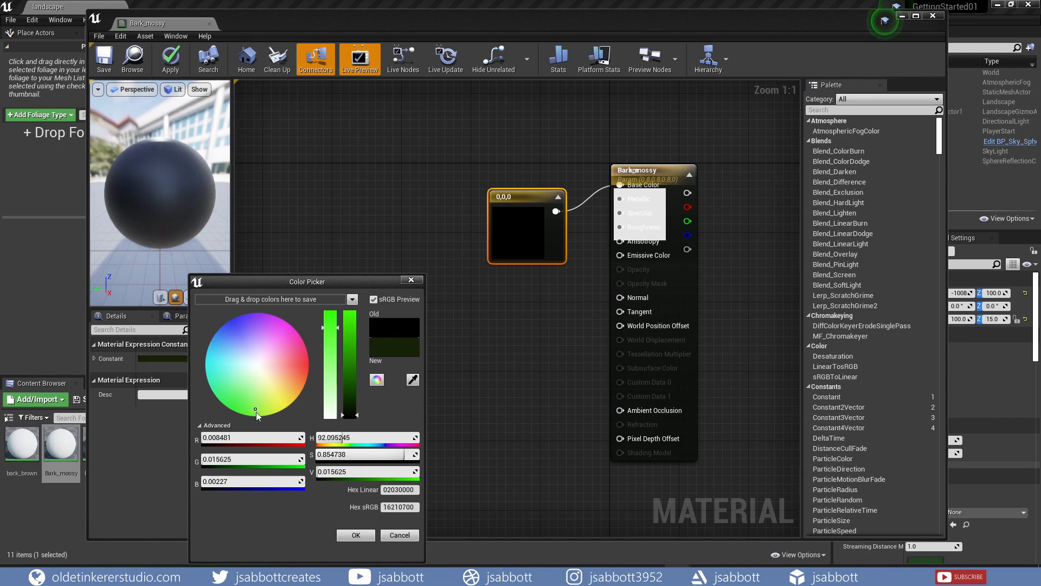
left_click_drag(256, 412, 261, 393)
left_click(406, 281)
Step: Add a Constant node to Bark_mossy's Roughness input and save the material
key("1")
left_click(454, 349)
left_click_drag(467, 355, 519, 300)
left_click_drag(526, 316, 619, 227)
left_click(104, 57)
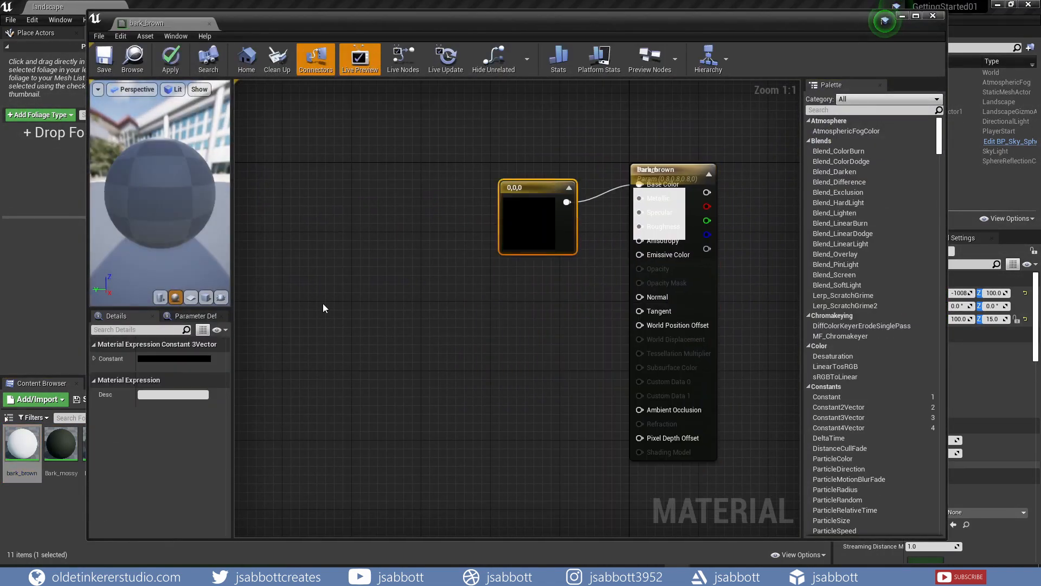
Step: Give bark_brown a light tan base color and a Constant on Roughness, and save all modified content including landscape_BuiltData
double_click(540, 222)
left_click_drag(546, 306, 639, 226)
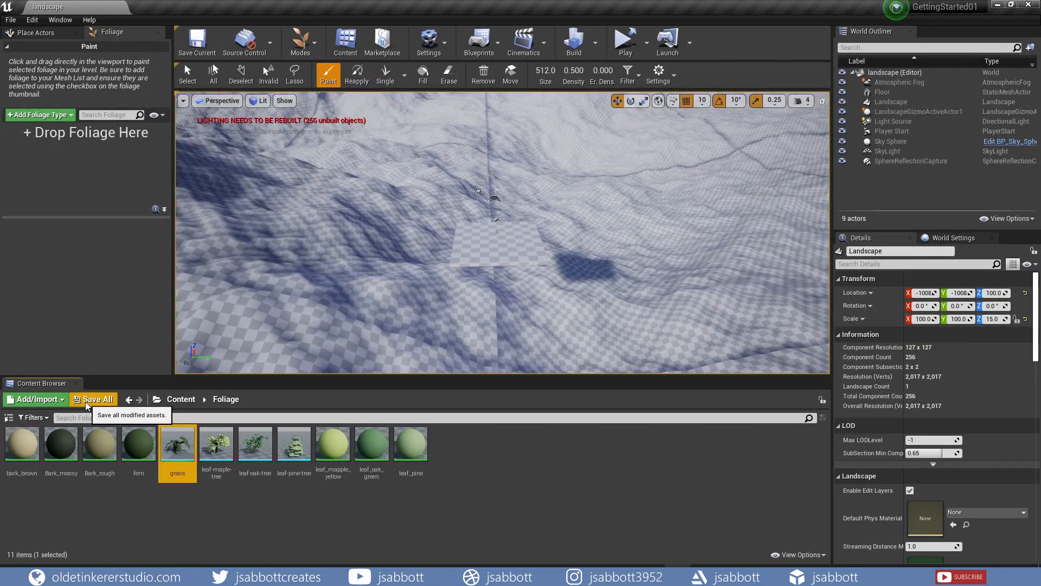
left_click(86, 400)
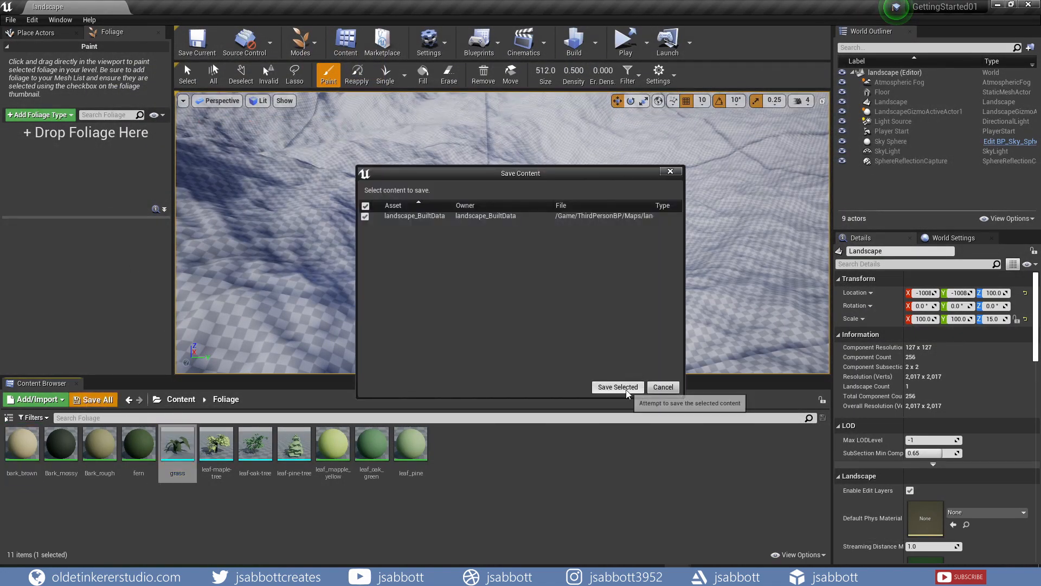
left_click(627, 391)
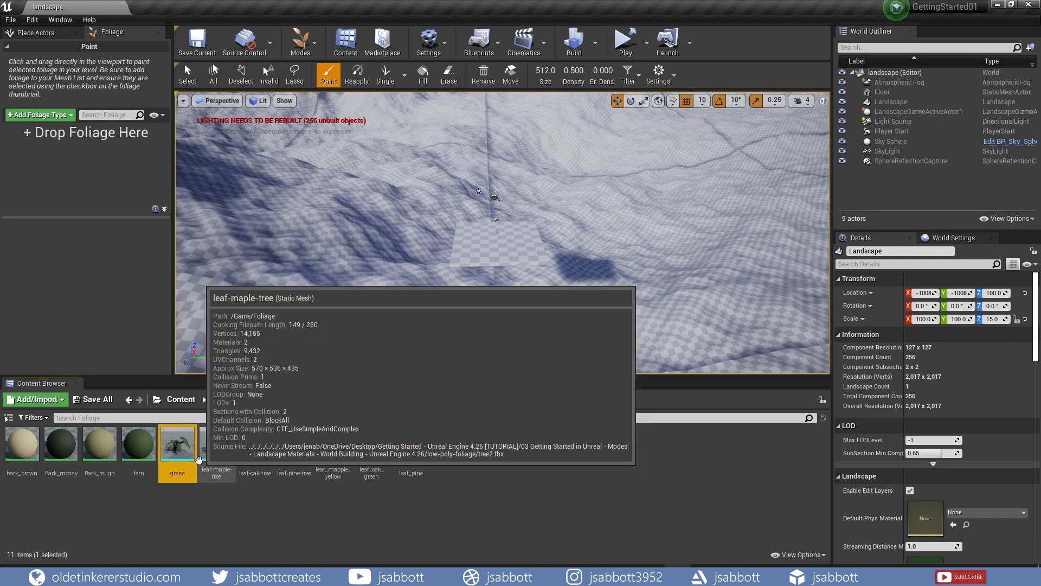
Step: Add the grass, leaf-maple-tree, leaf-oak-tree and leaf-pine-tree meshes to the foliage list and select the grass type
left_click(293, 445, "shift")
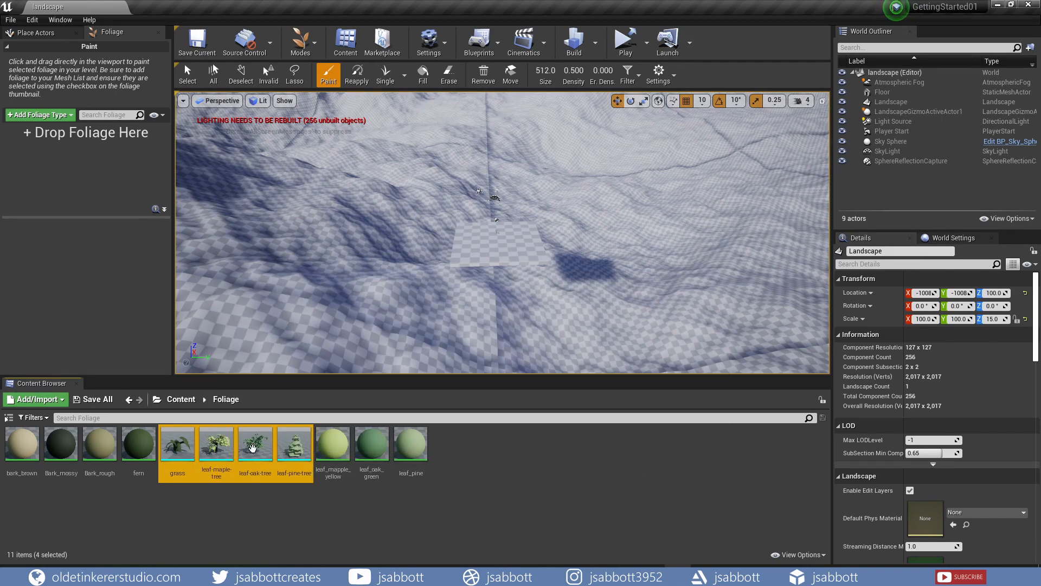
left_click_drag(180, 433, 57, 192)
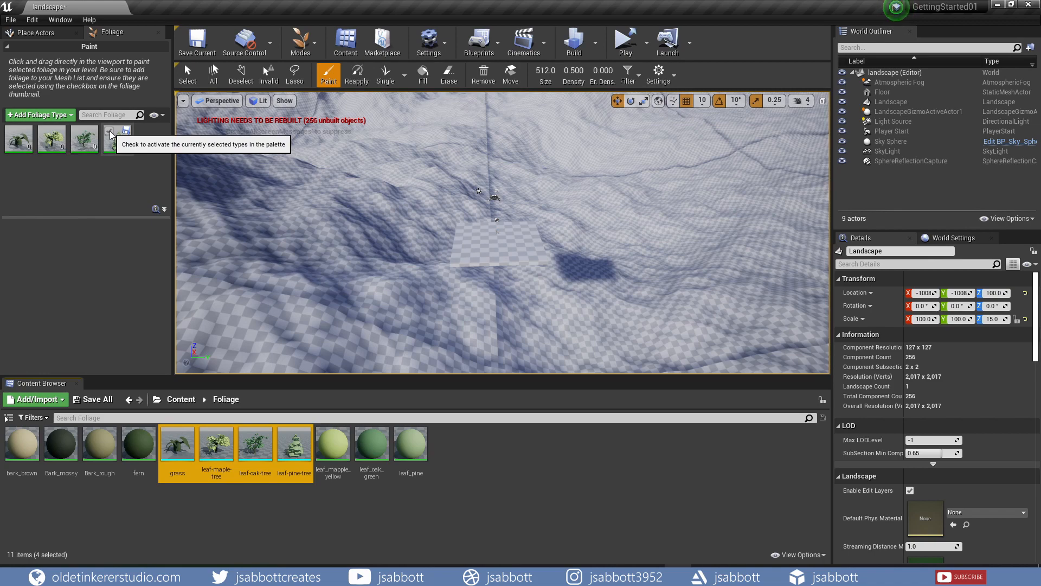
left_click(111, 134)
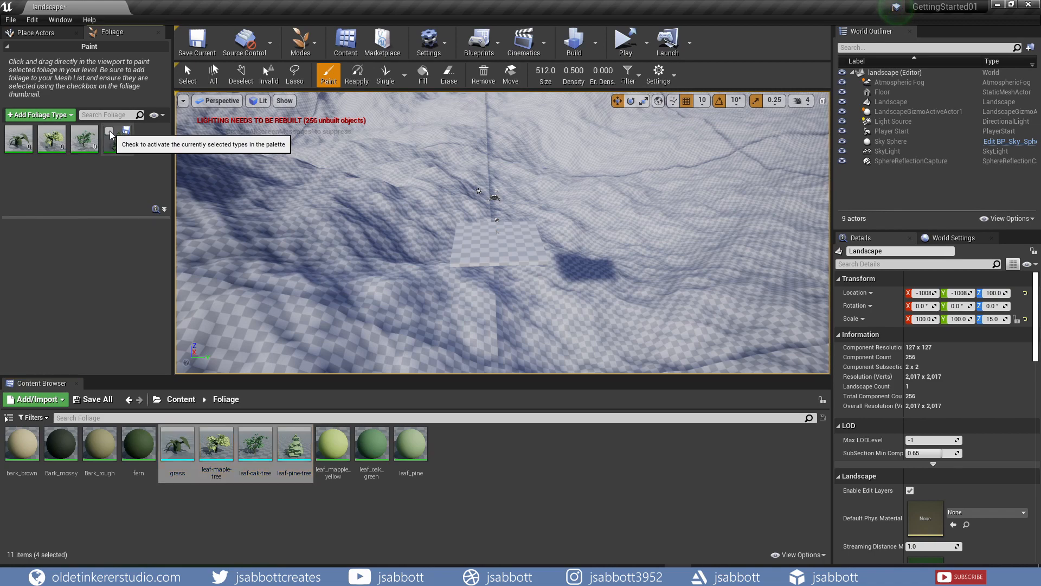
left_click(23, 150)
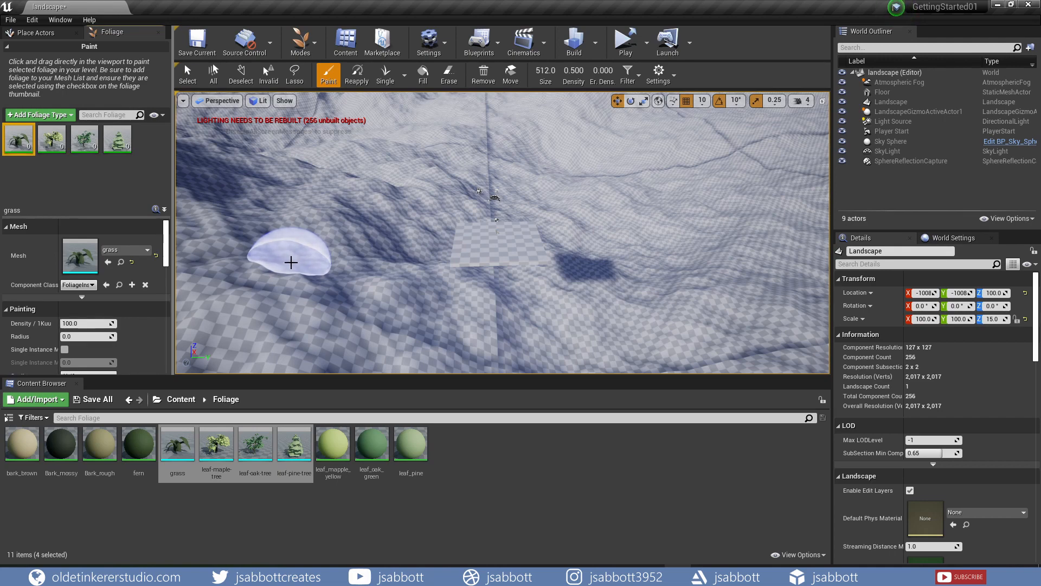
Step: Paint a test patch of all four foliage types on the landscape and undo it
left_click_drag(291, 262, 335, 290)
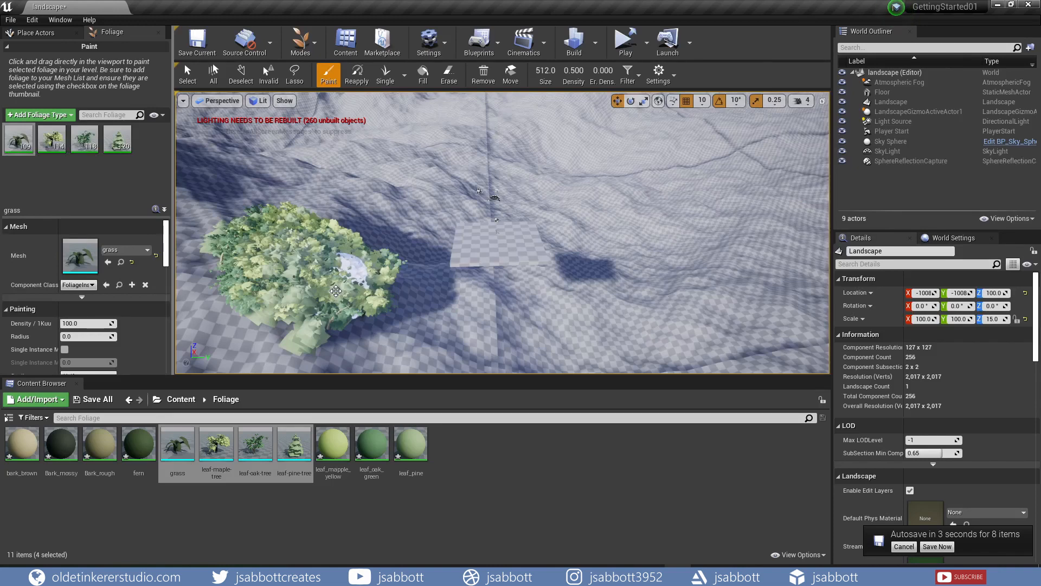
key("ctrl+z")
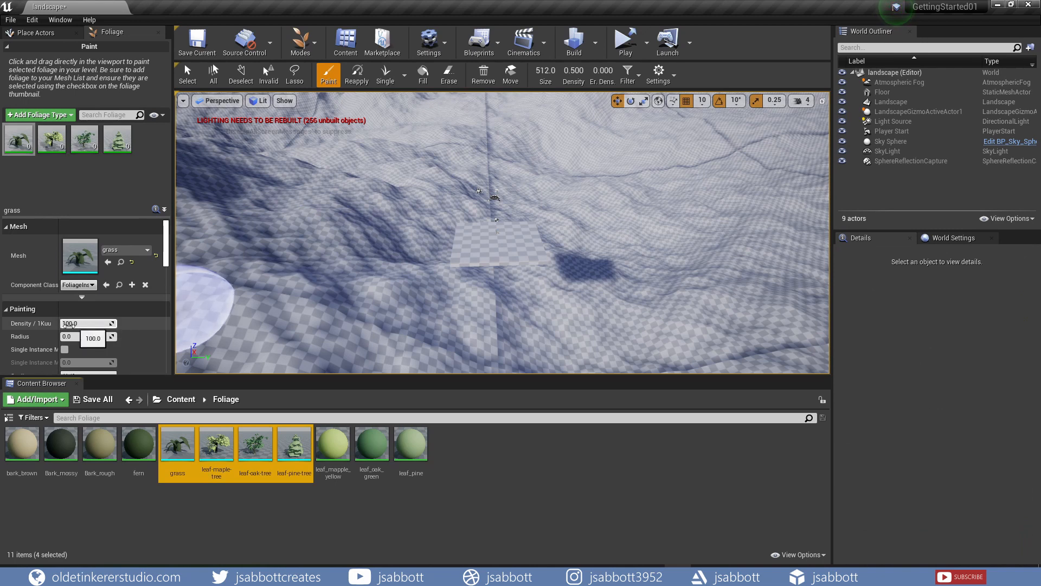
Step: Set the grass foliage type's painting density to 50
left_click(72, 323)
type("5")
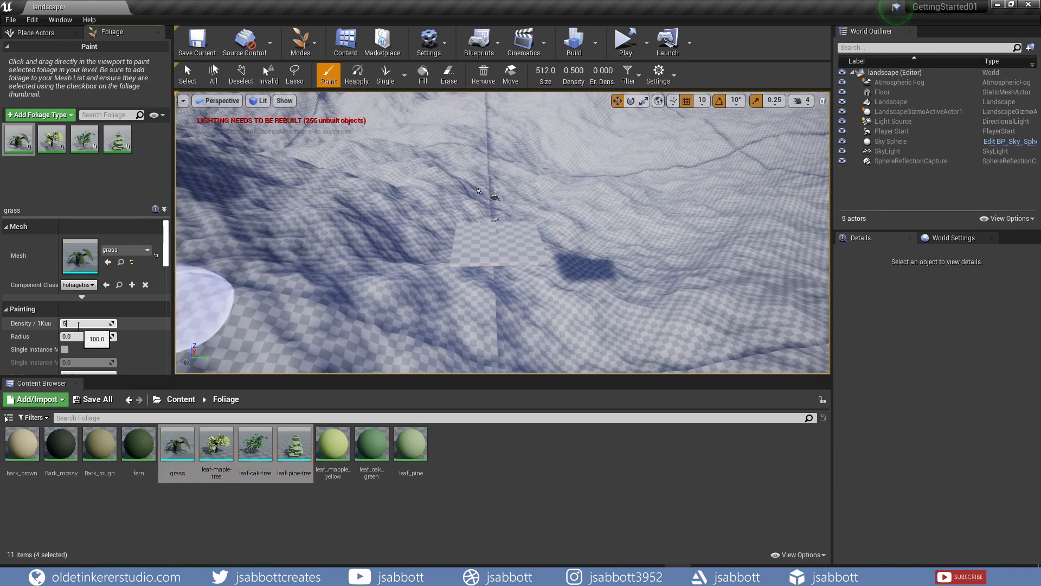
type("0")
key("Return")
Step: Set the grass foliage's uniform Scale X range to a minimum of 0.01 and a maximum of 0.02
scroll(157, 326, "down", 3)
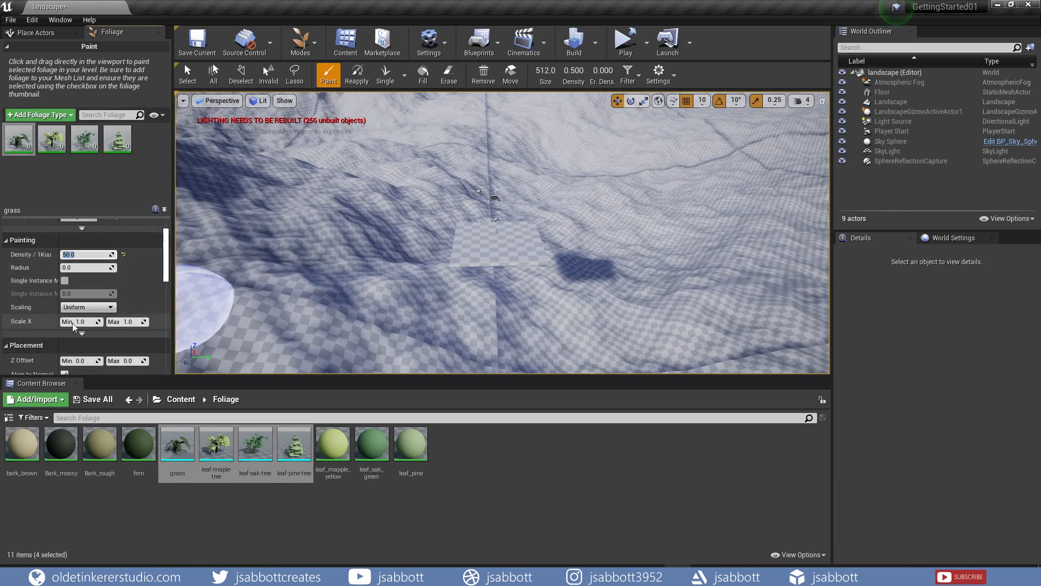
left_click(73, 323)
left_click(75, 322)
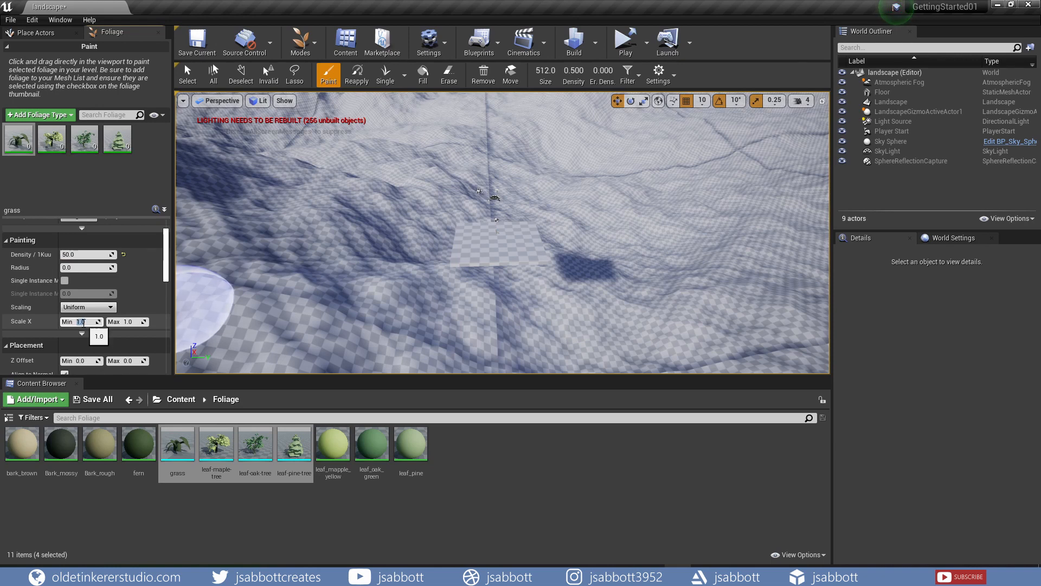
type("0.01")
key("Tab")
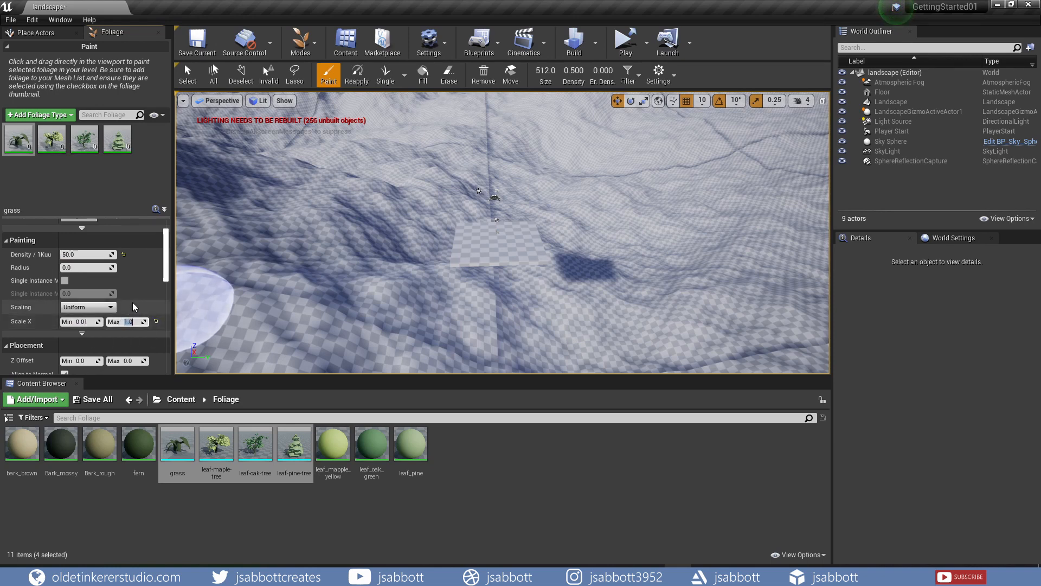
type(".02")
key("Return")
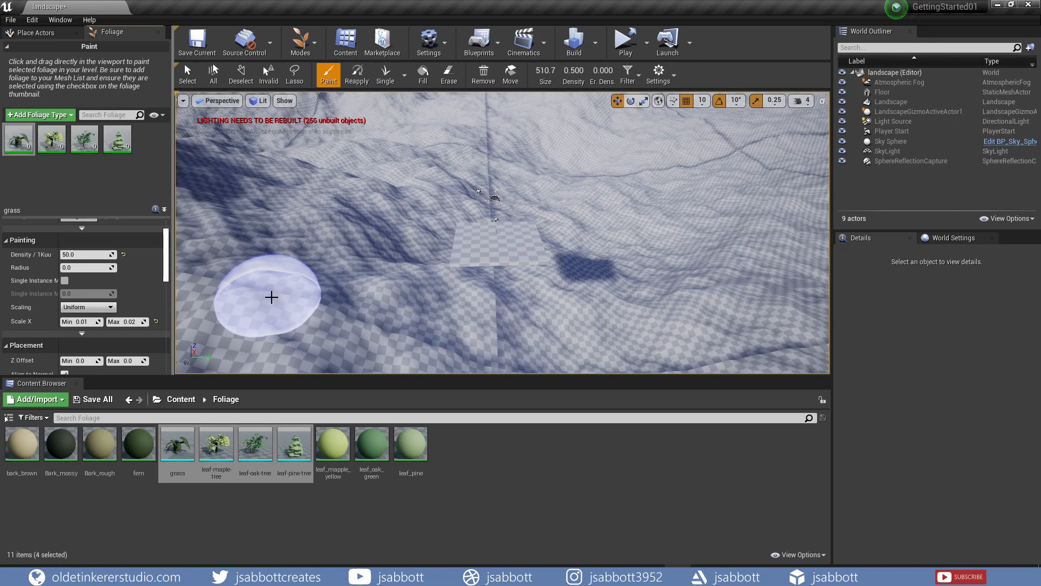
Step: Adjust the foliage brush size to 585.3 and paint a band of all four foliage types across the landscape near the floor
key("bracketleft")
key("bracketleft")
key("bracketleft")
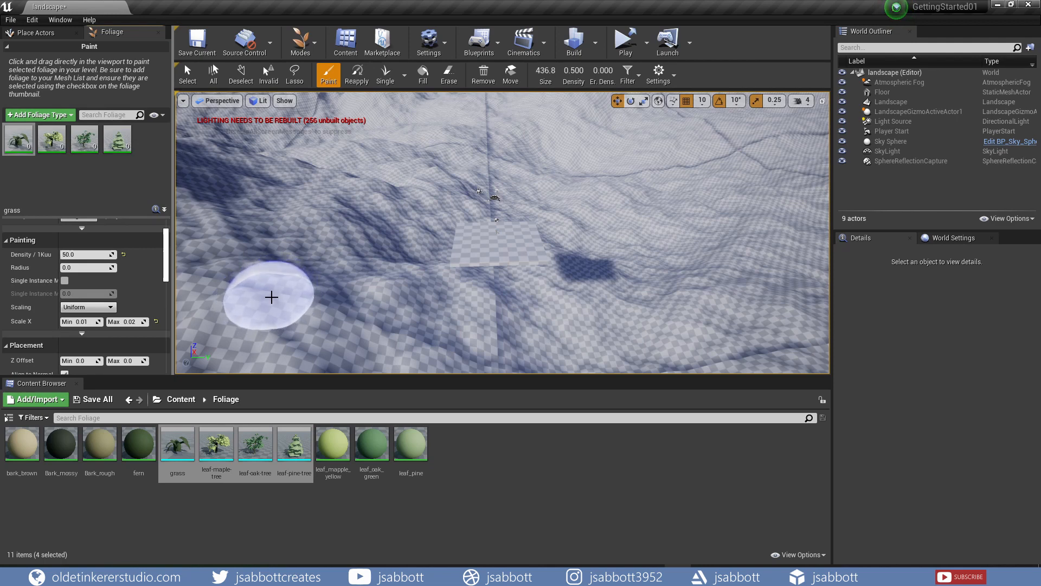
key("bracketright")
key("bracketright")
key("bracketright")
key("bracketright")
key("bracketright")
key("bracketright")
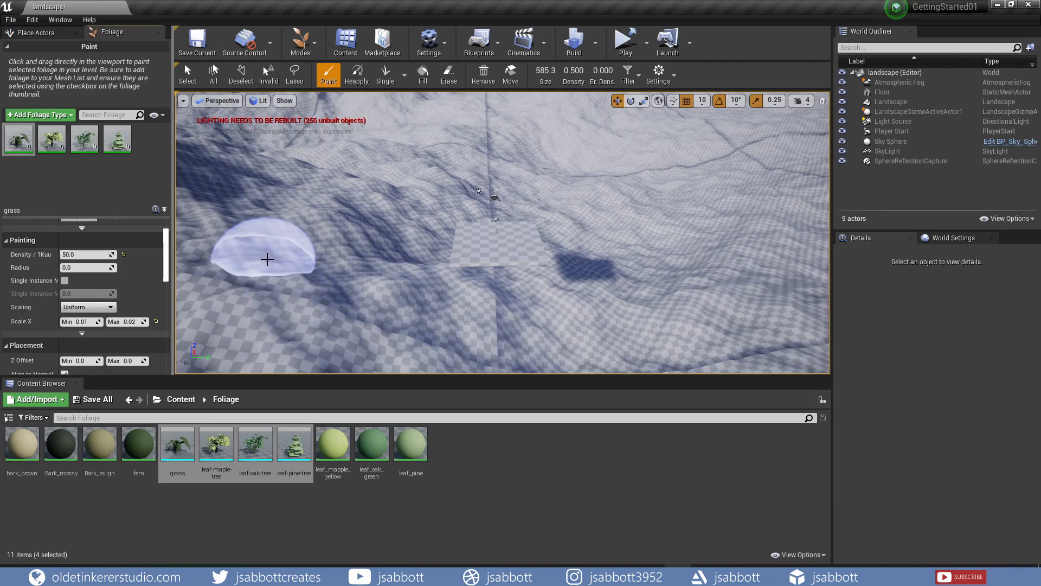
mouse_move(267, 258)
left_mouse_down()
mouse_move(263, 284)
mouse_move(286, 305)
mouse_move(476, 328)
left_mouse_up()
scroll(573, 236, "down", 5)
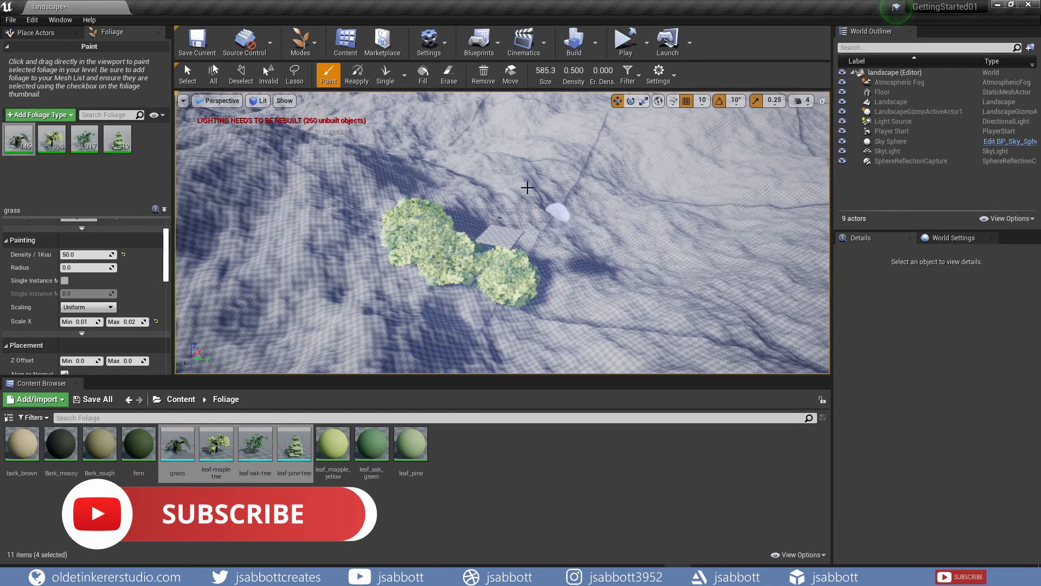
Step: Enable the built-in experimental Water plugin
left_click(30, 21)
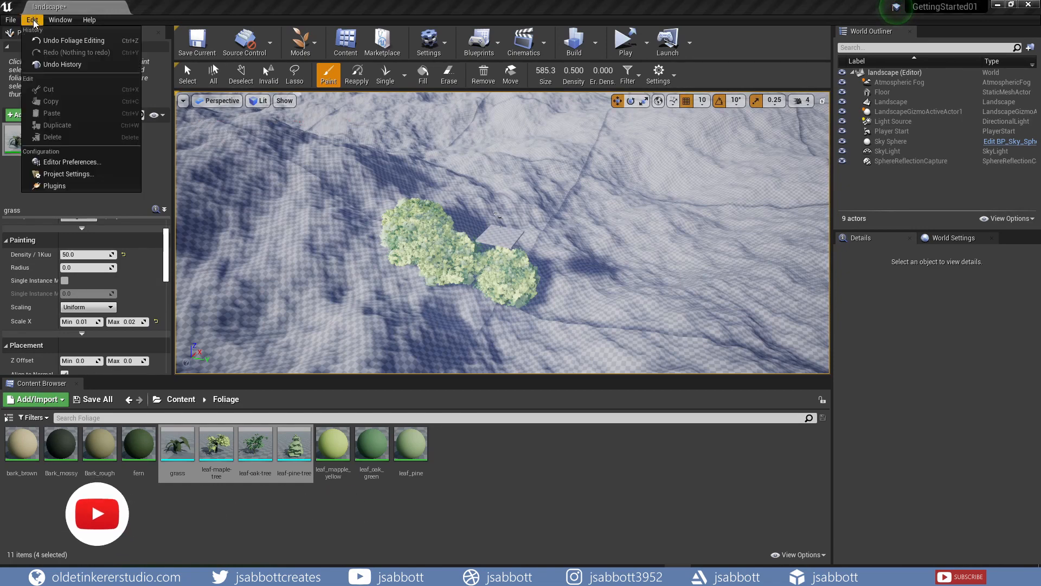
left_click(54, 187)
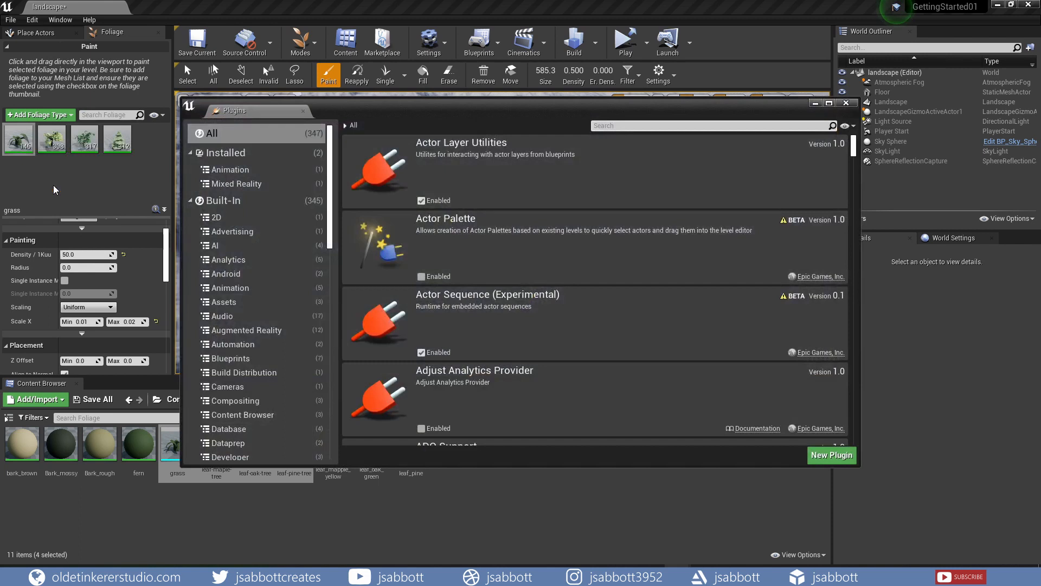
left_click(234, 204)
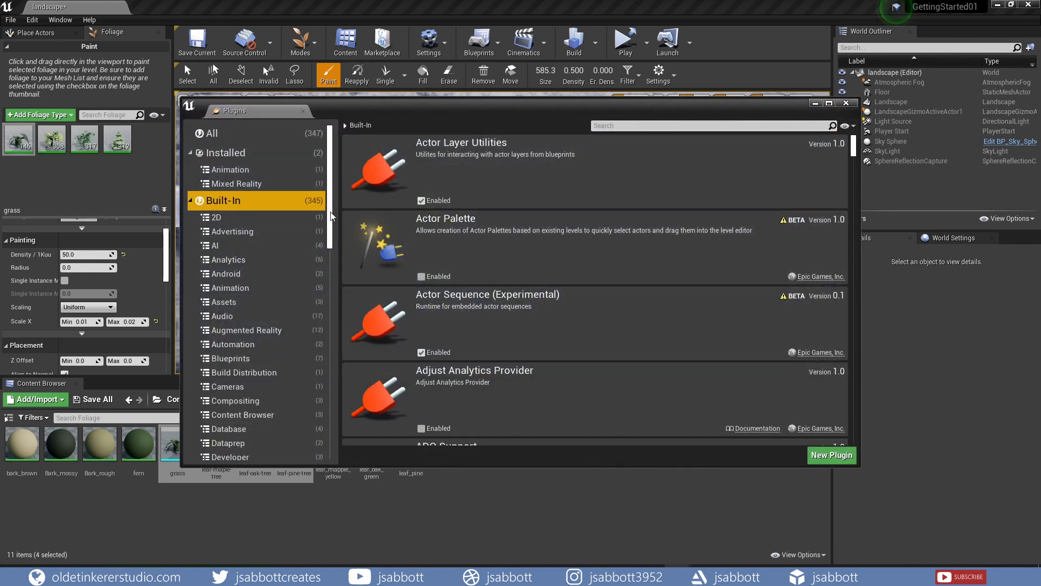
left_click_drag(331, 222, 336, 445)
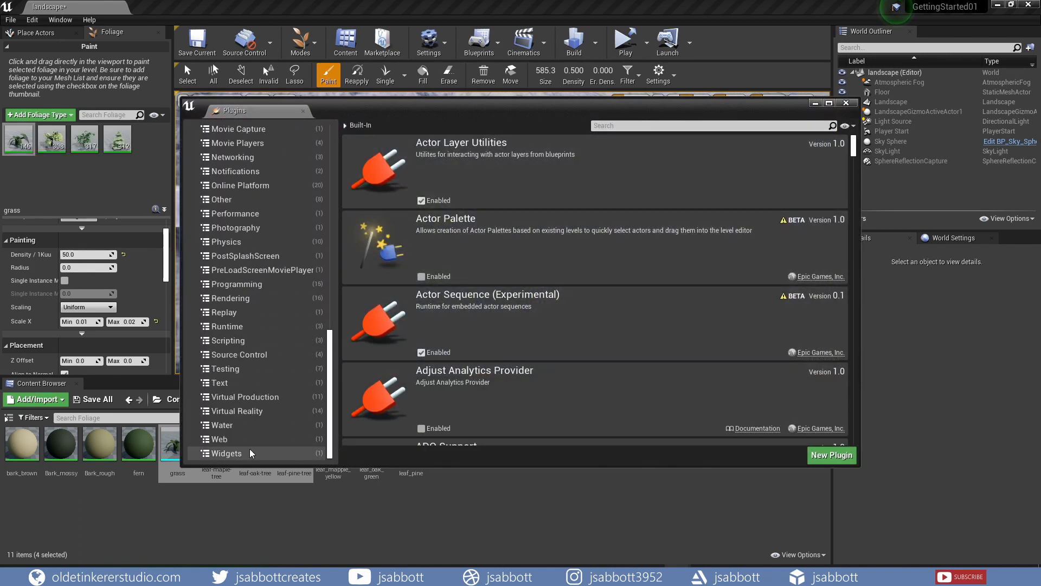
left_click(205, 426)
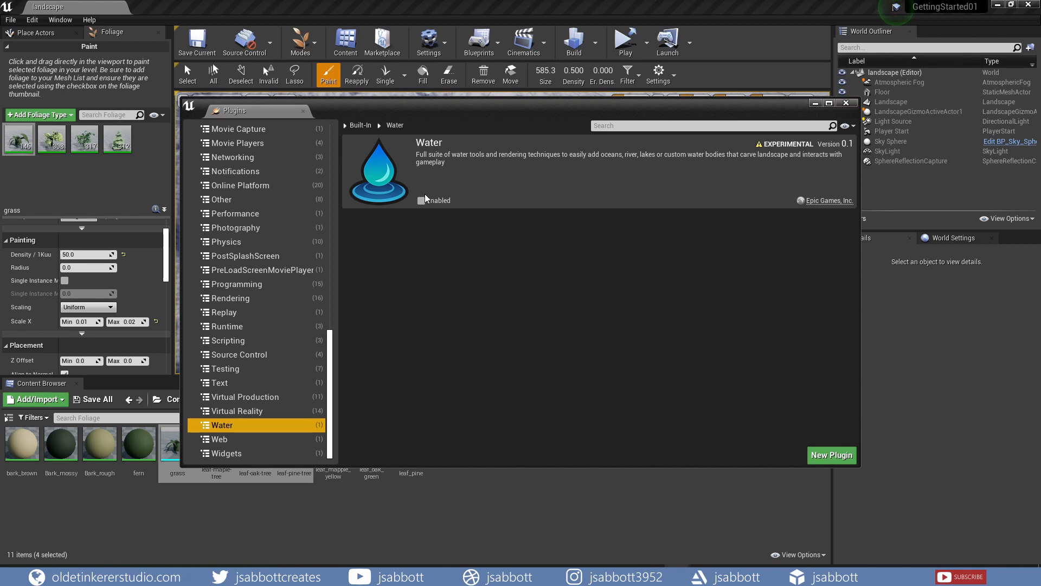
left_click(423, 199)
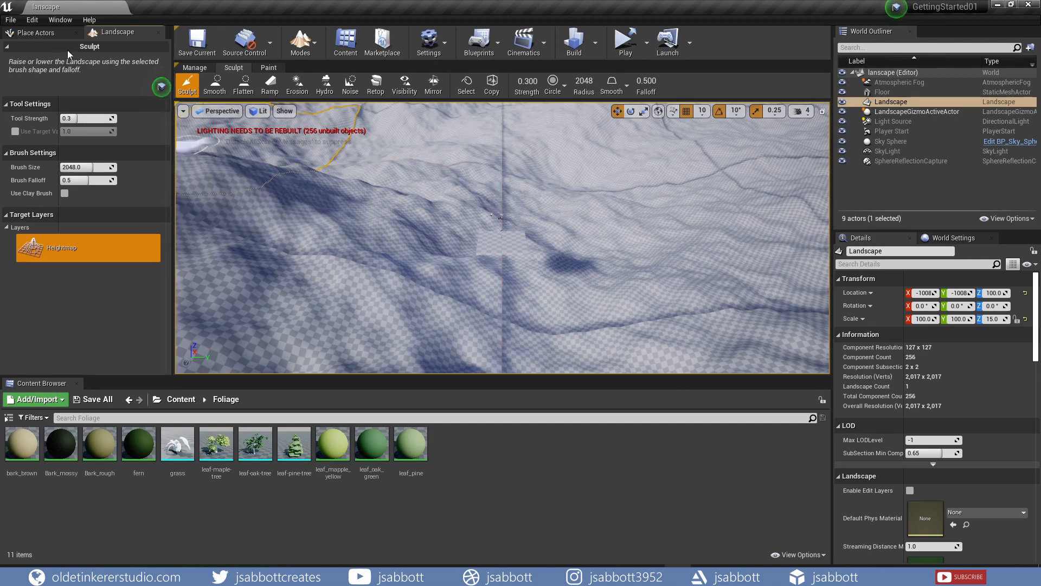
Step: Find the water actors and place a Water Body Ocean on the landscape
left_click(44, 33)
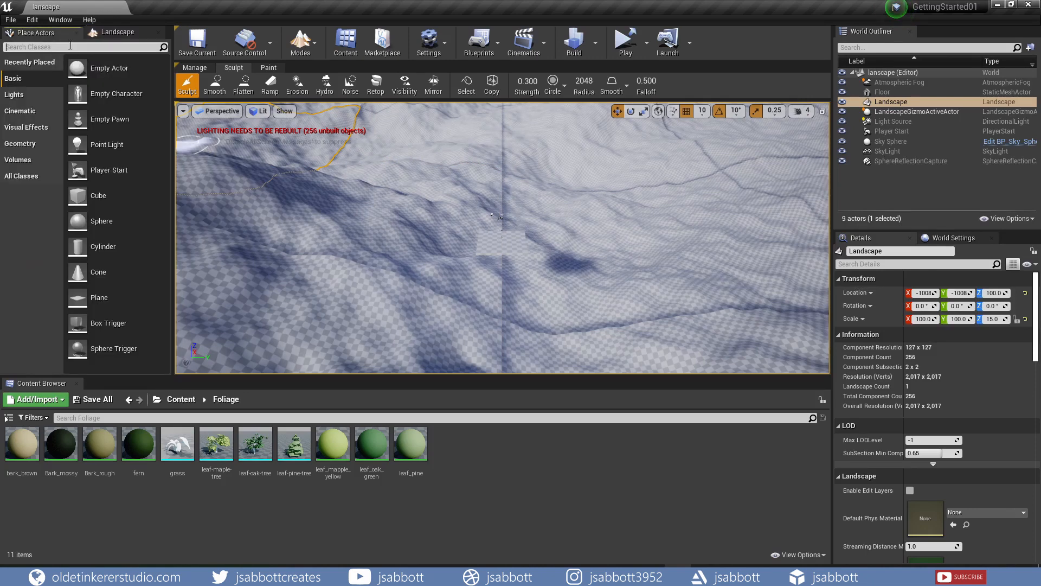
left_click(70, 46)
type("water")
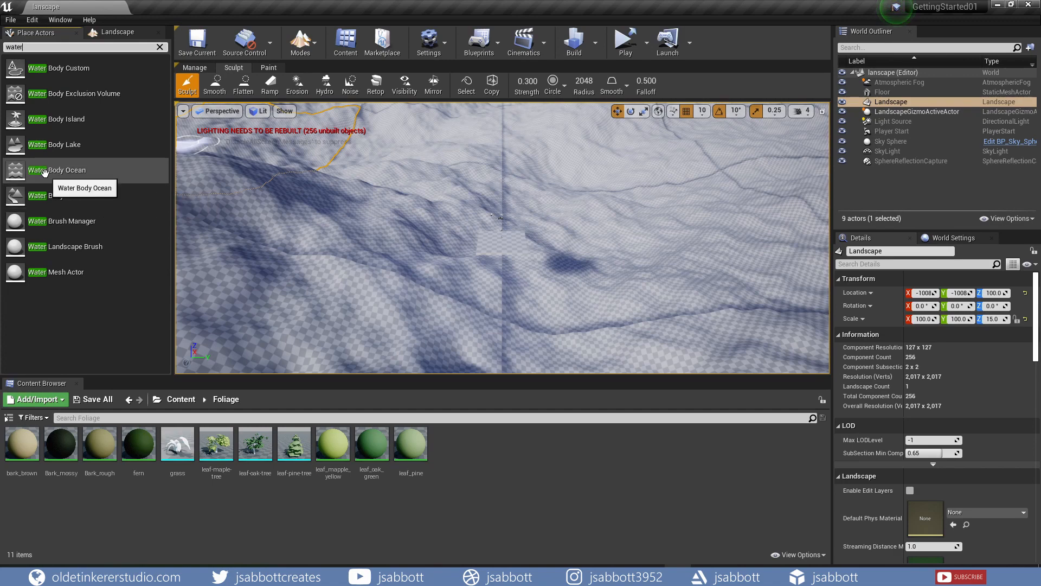
left_click_drag(44, 171, 482, 226)
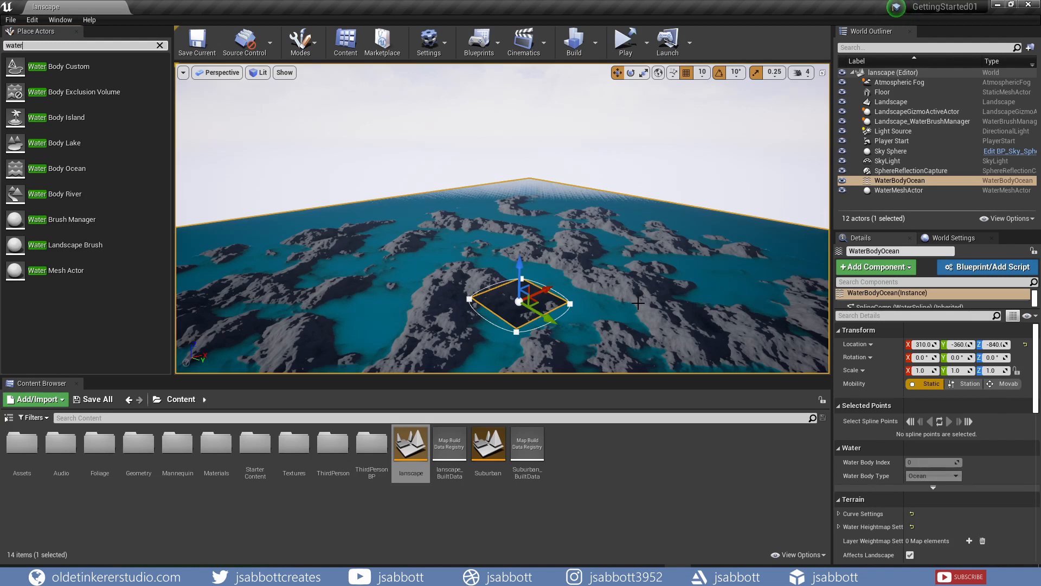
Step: Move the ocean's spline point 1 out to about X 45420 and point 0 to about Y -46070
left_click(569, 303)
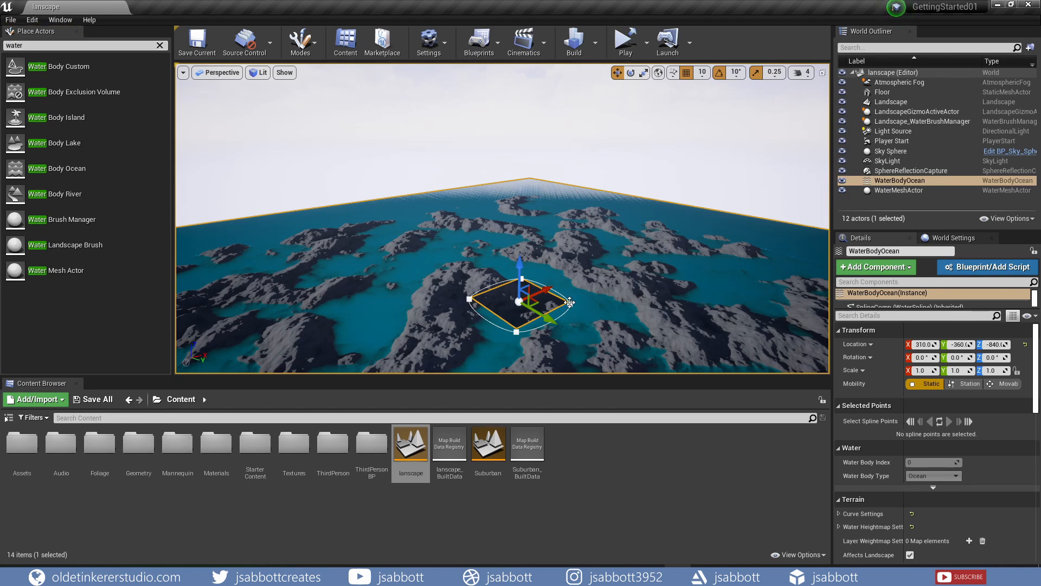
left_click(569, 303)
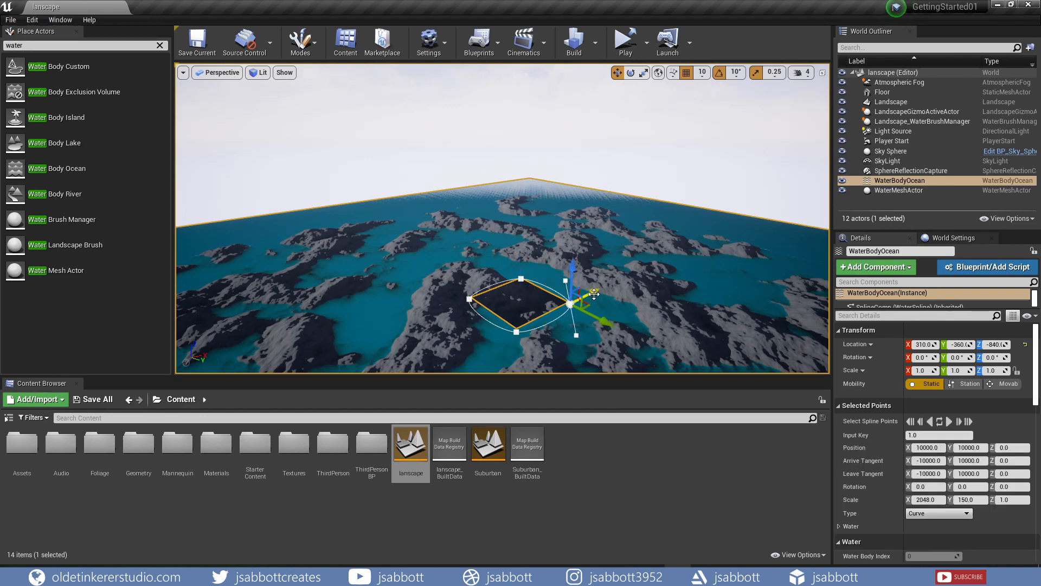
left_click_drag(592, 293, 653, 250)
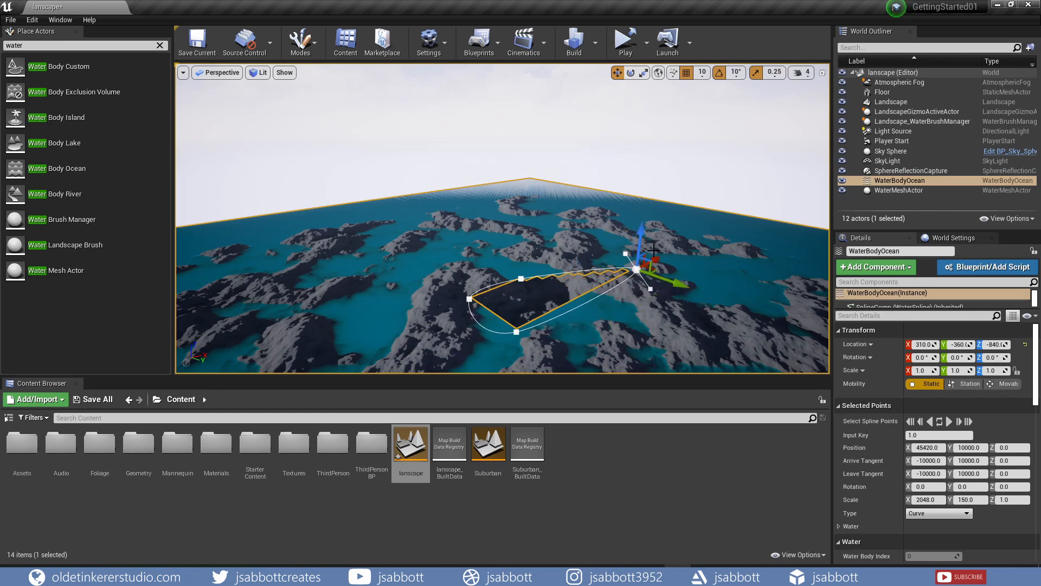
left_click(521, 278)
left_click_drag(540, 287, 478, 243)
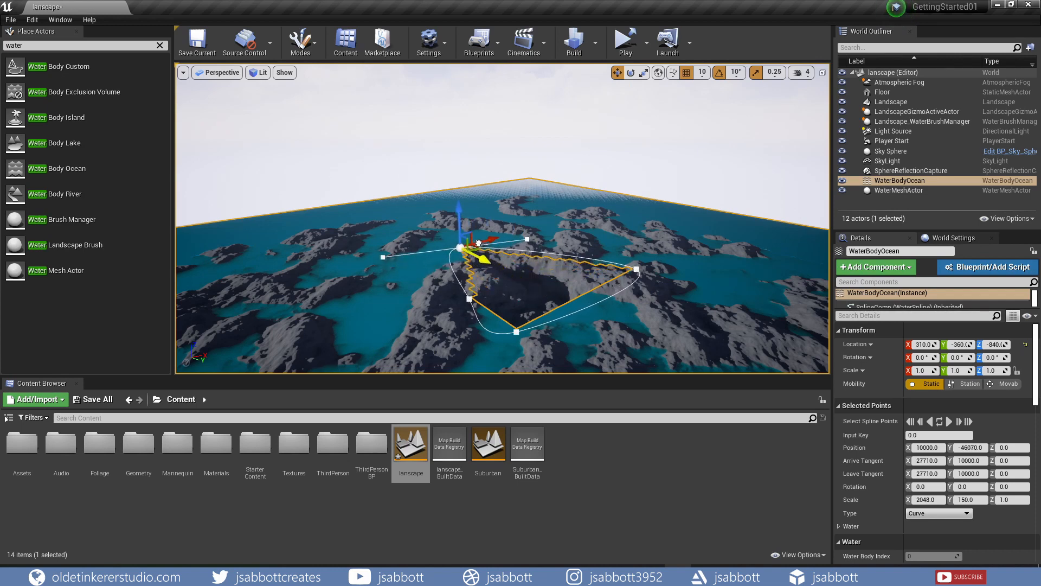
Step: Move the ocean's spline point 3 out to about X -42080 and point 2 to about Y 26670
left_click(468, 300)
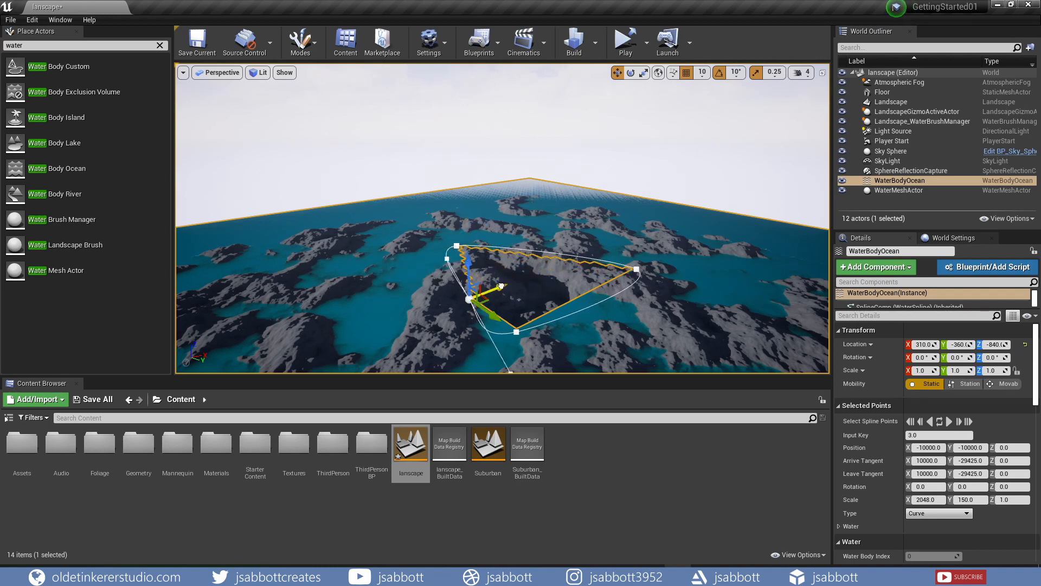
left_click_drag(490, 289, 395, 319)
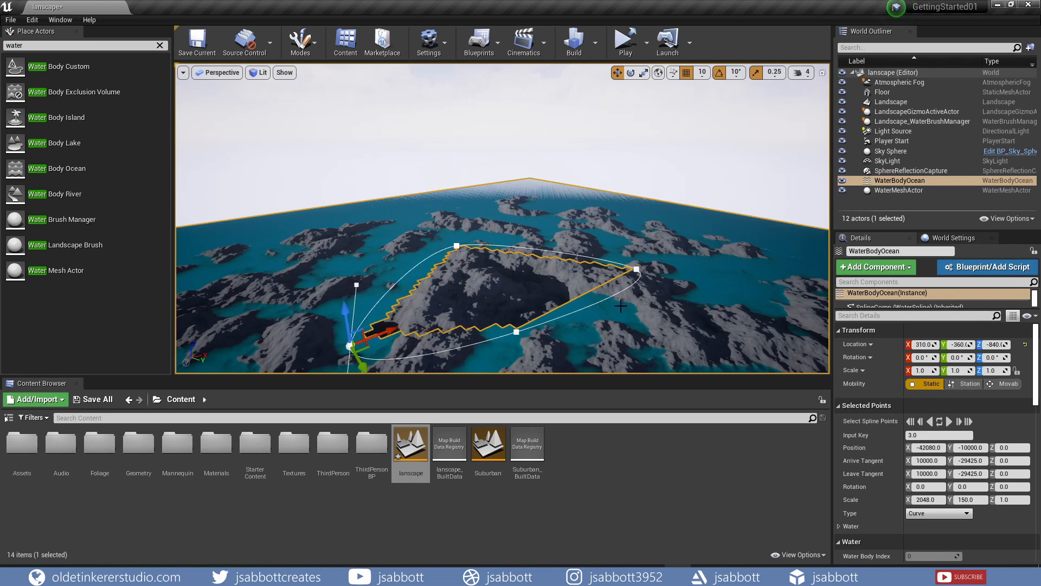
left_click(517, 333)
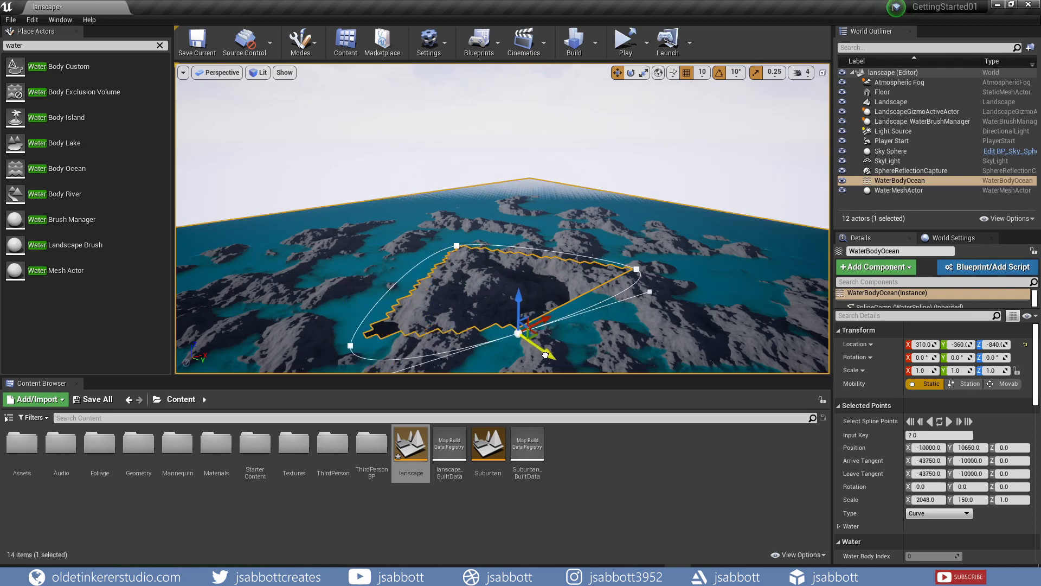
left_click_drag(545, 354, 608, 373)
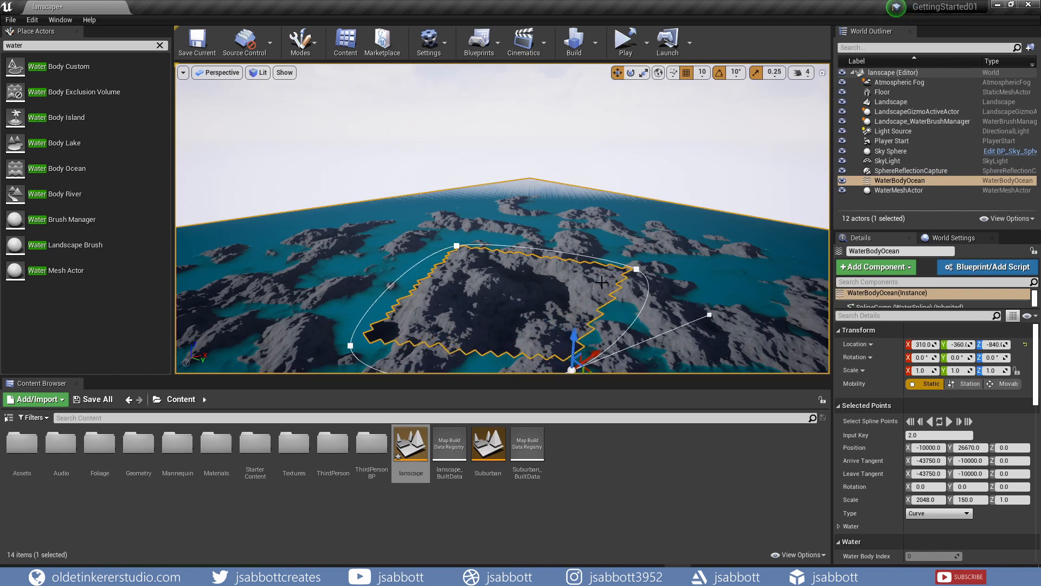
left_click(492, 293)
Step: Open WaterBodyOcean's Water_Material_Ocean and set the first Detail Normal Settings parameter, the default distant water value, to 5.0
left_click(900, 181)
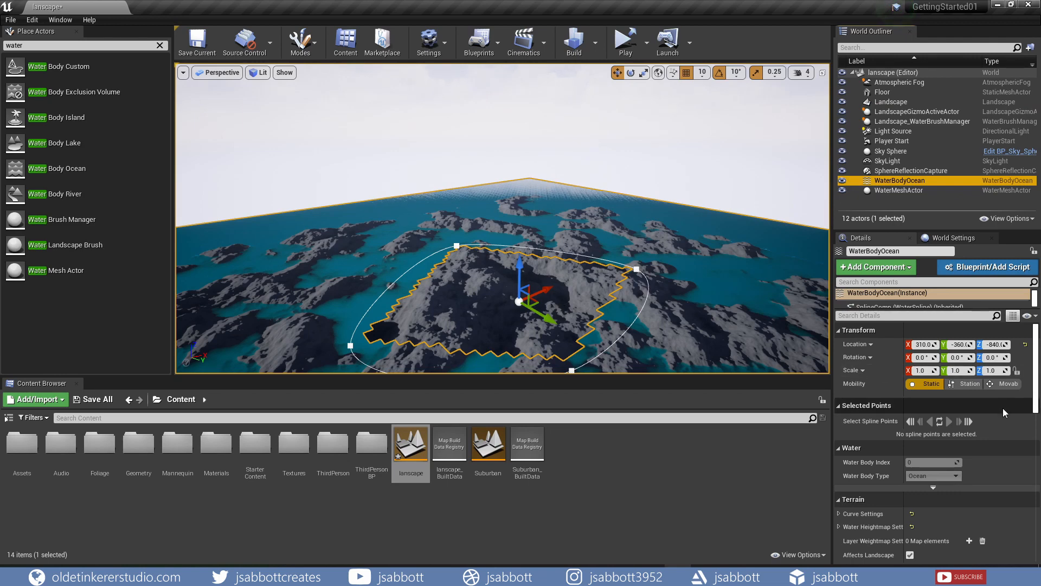
scroll(1004, 457, "down", 4)
scroll(1007, 461, "down", 8)
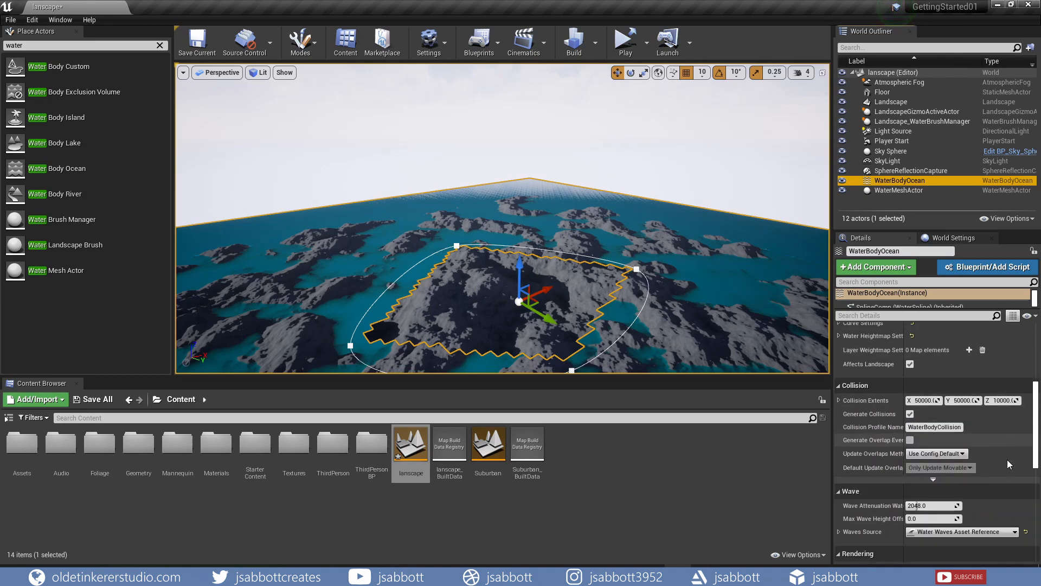
scroll(1007, 460, "down", 1)
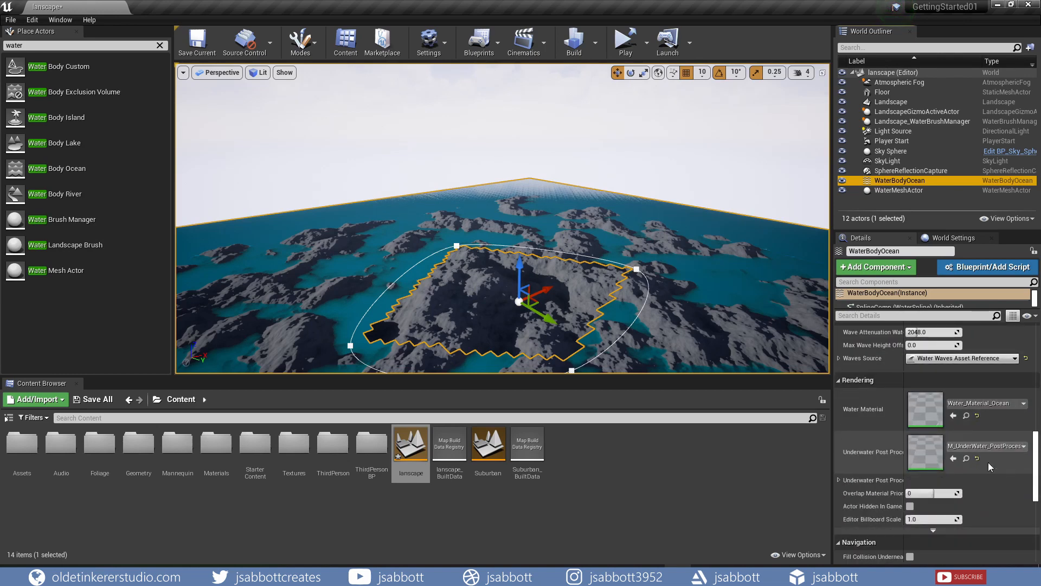
double_click(925, 408)
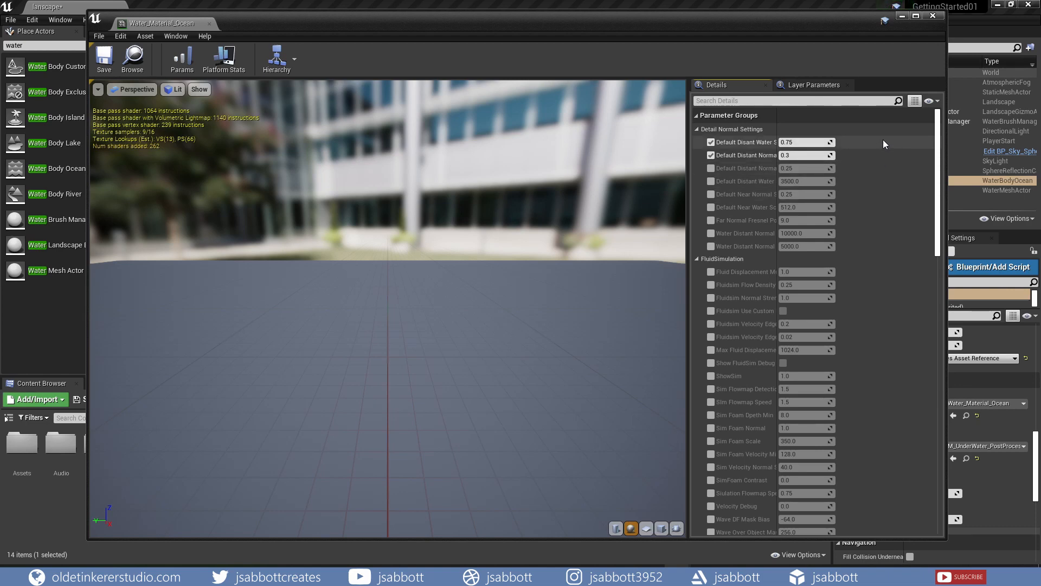
left_click(803, 143)
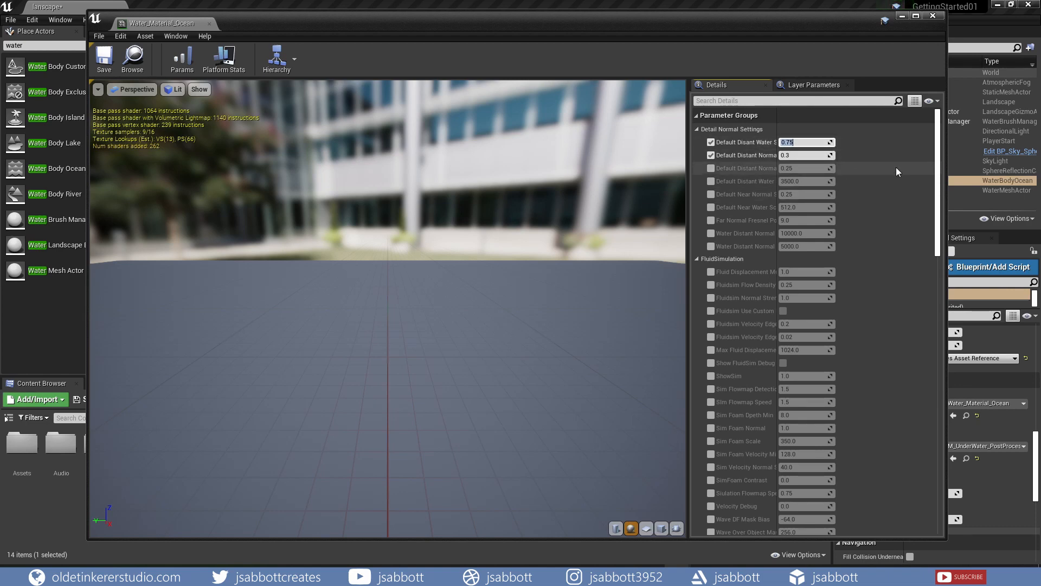
type("5")
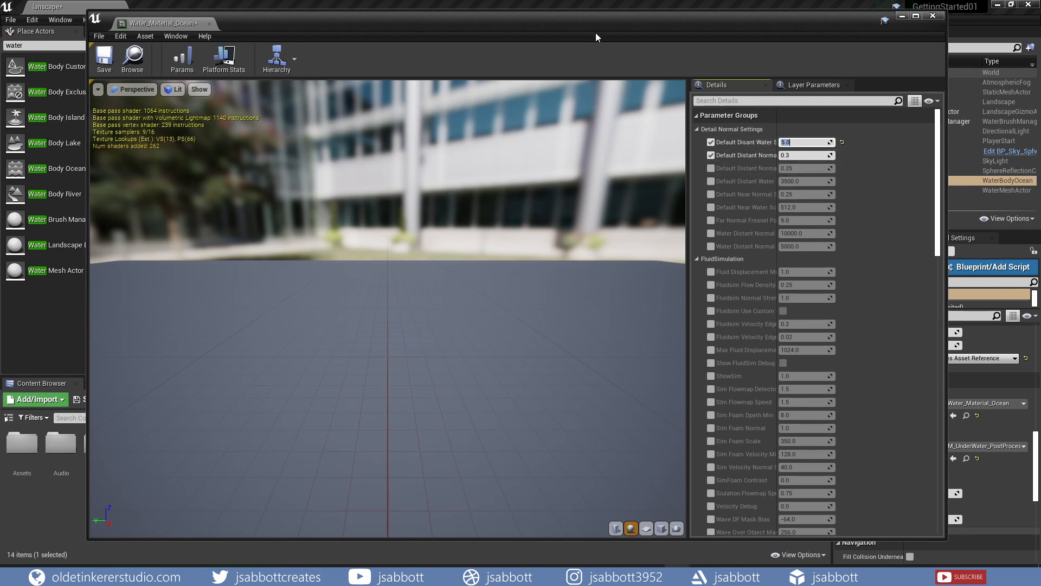
left_click_drag(500, 22, 557, 354)
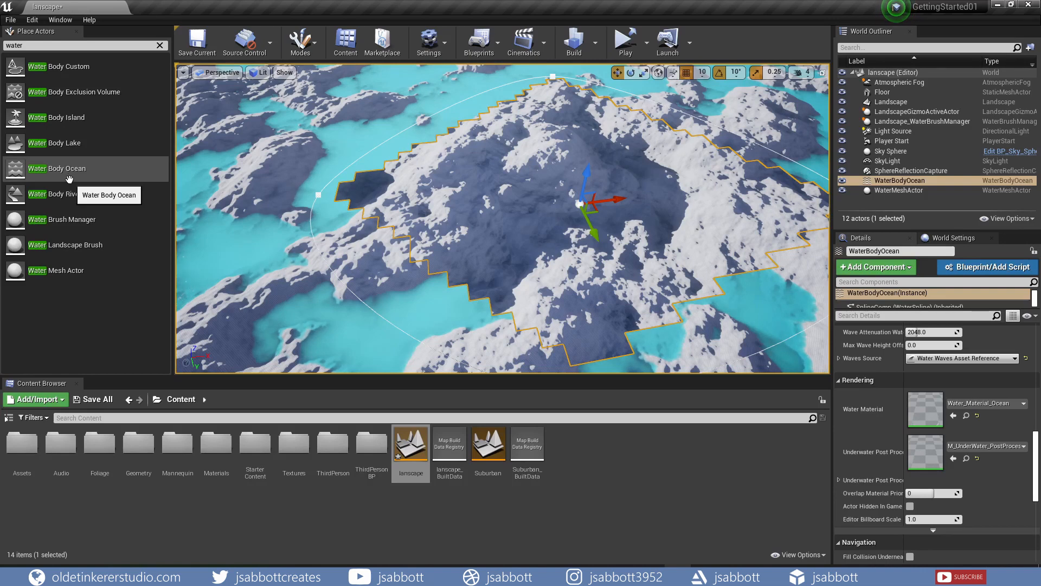
Step: Place a Water Body Lake on the central mountain and pull its near and far-side spline points outward to widen it
left_click(19, 146)
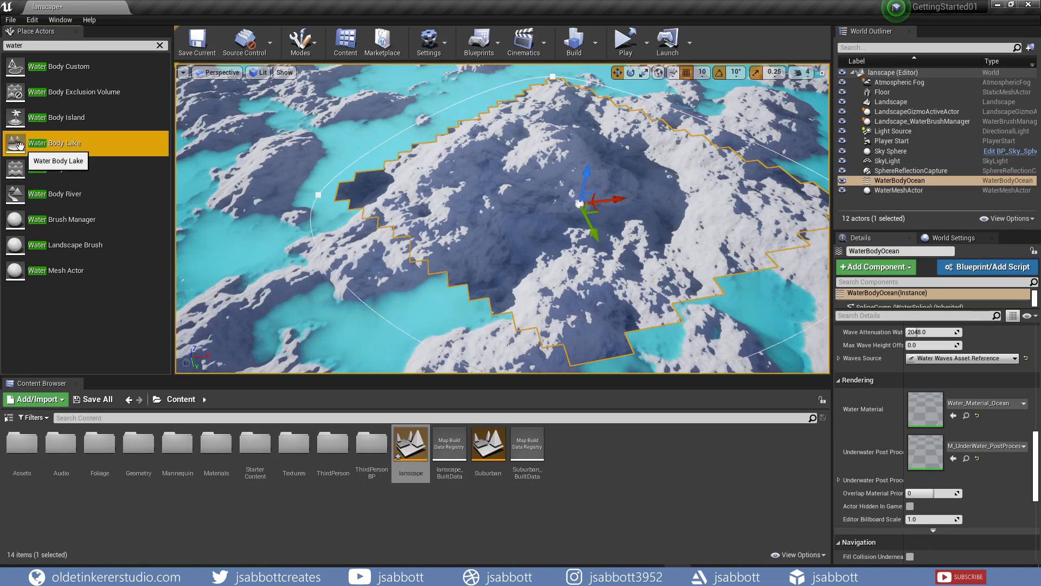
left_click_drag(20, 145, 495, 183)
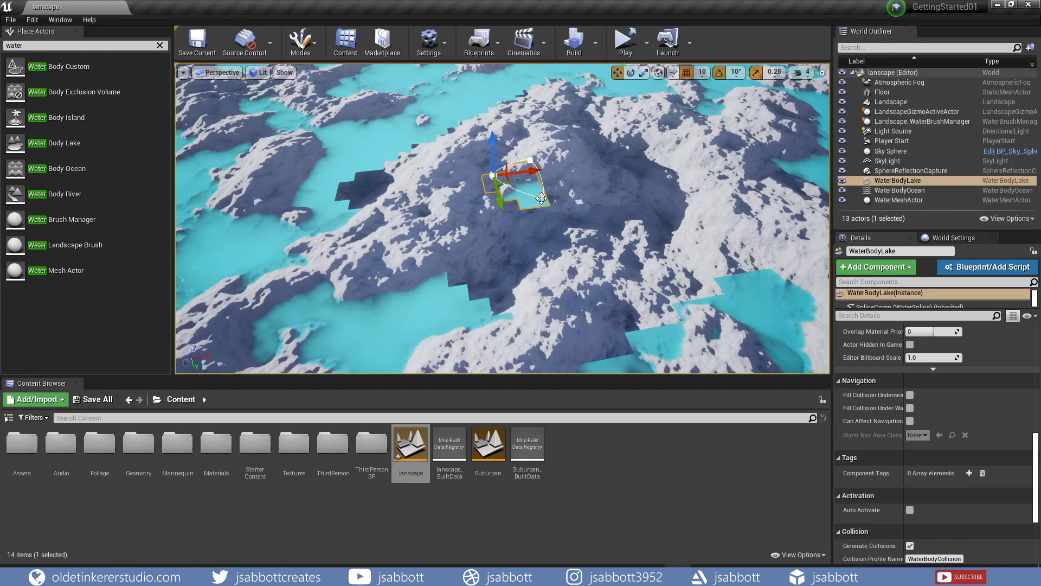
left_click(541, 199)
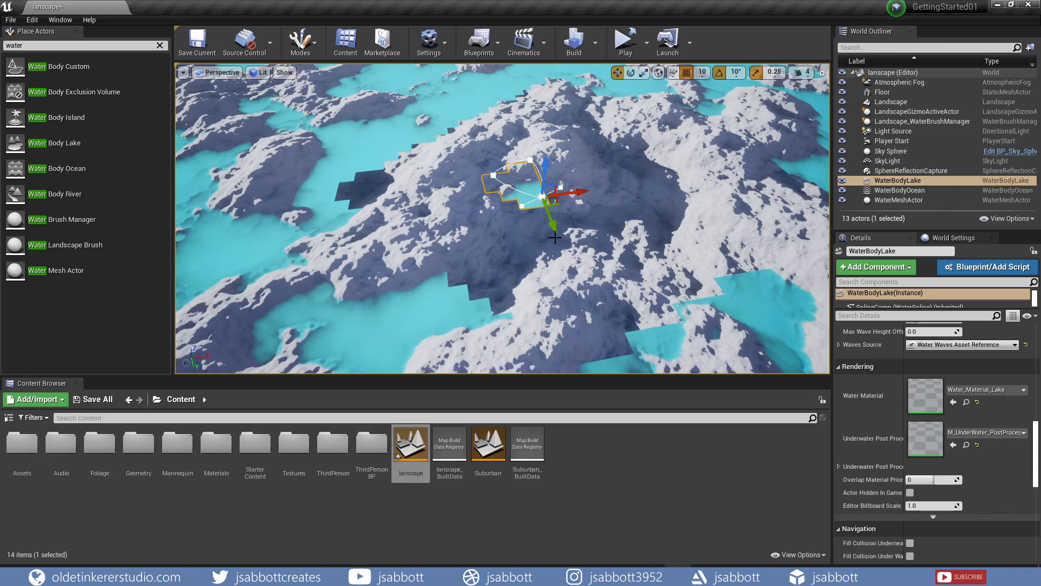
left_click_drag(559, 236, 564, 251)
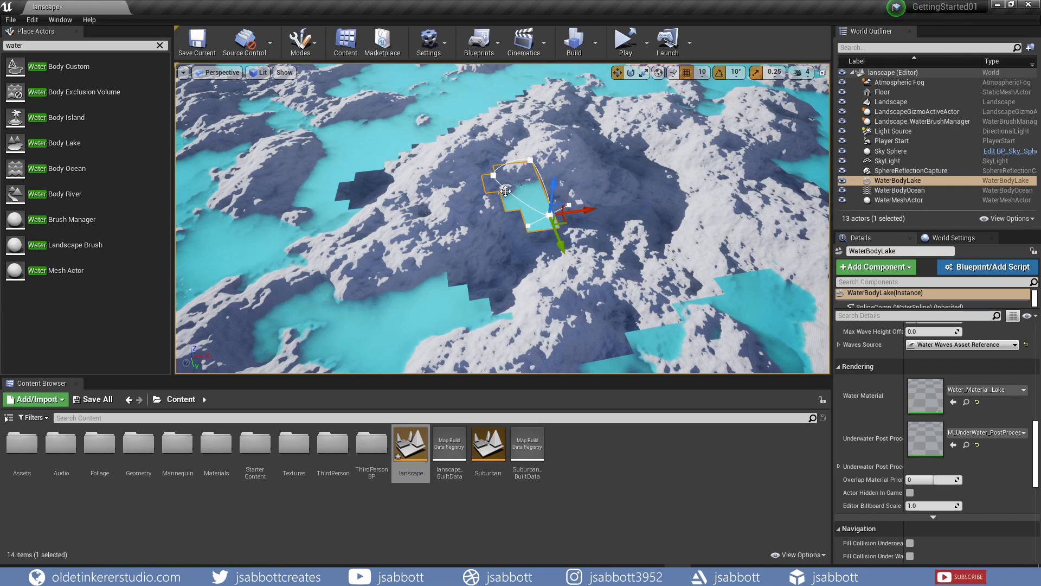
left_click(493, 175)
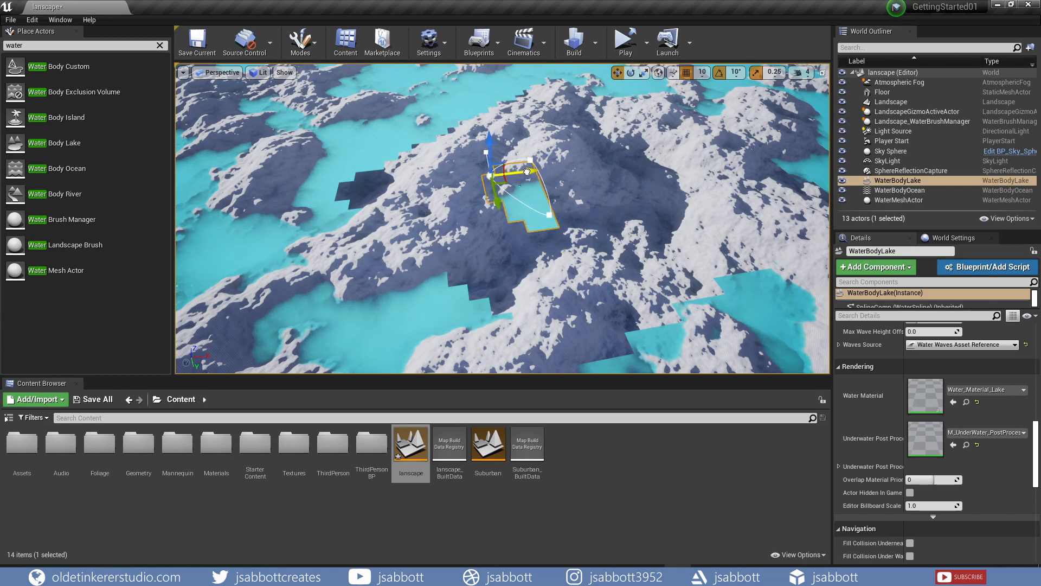
left_click_drag(519, 171, 489, 168)
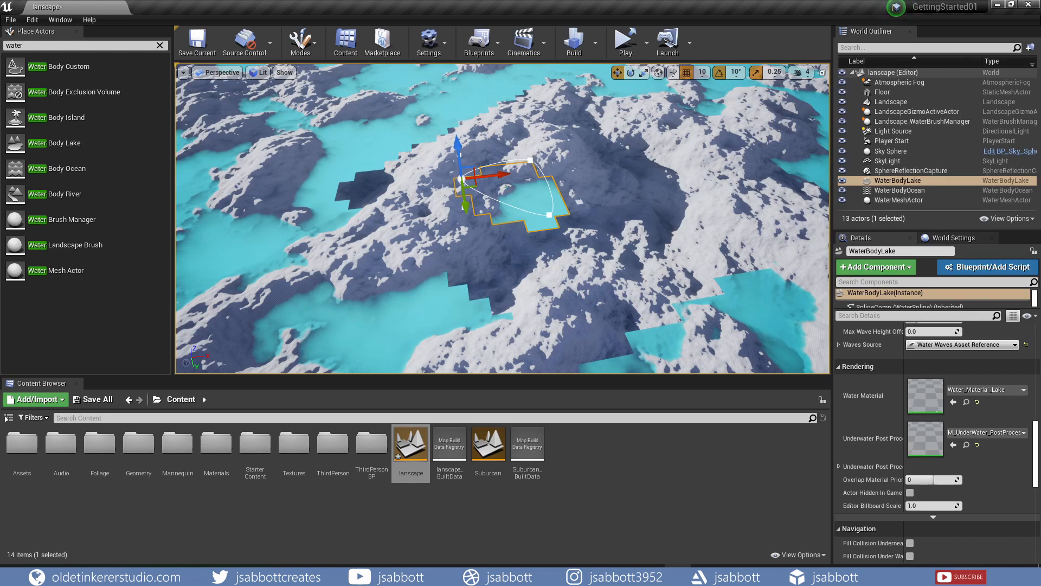
Step: Pull the lake's rear spline point outward and raise the whole Water Body Lake on the mountain
left_click(530, 161)
left_click_drag(556, 157, 537, 149)
left_click(514, 195)
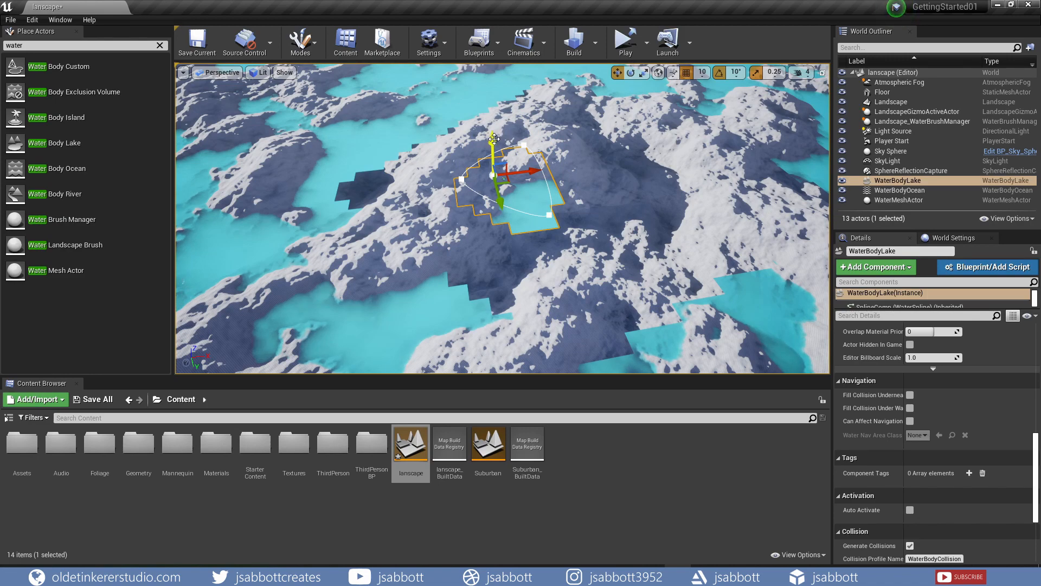
left_click_drag(494, 138, 493, 131)
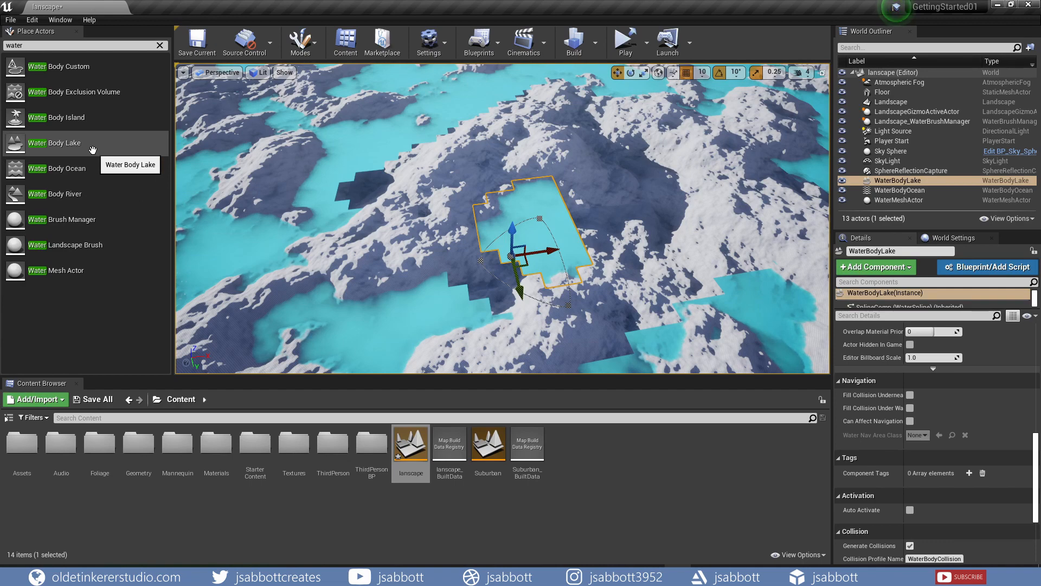
Step: Place a Water Body River between the lake and the ocean and reposition its two end points and middle spline point to link them
left_click_drag(42, 196, 463, 255)
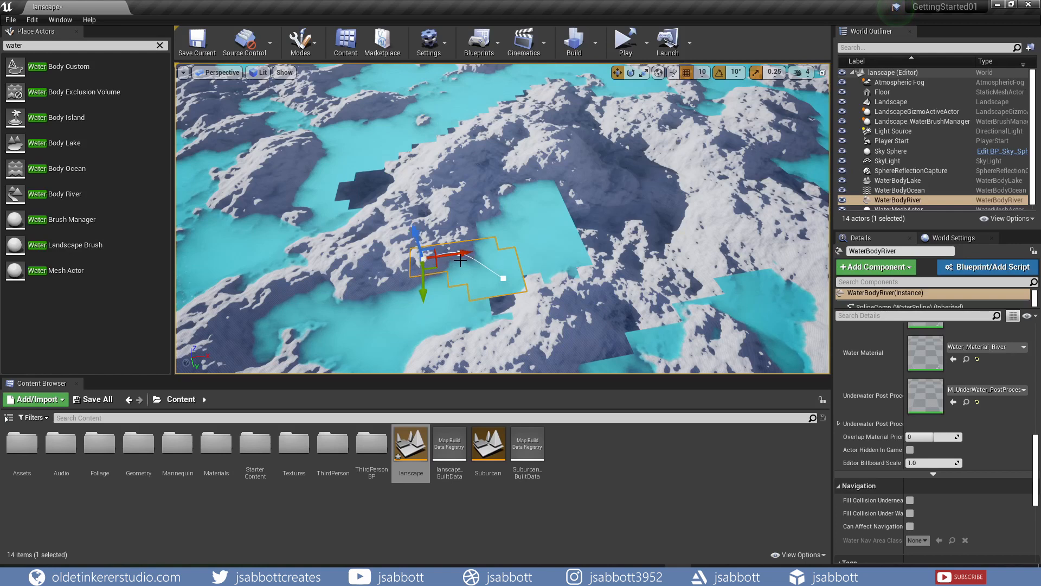
left_click(505, 278)
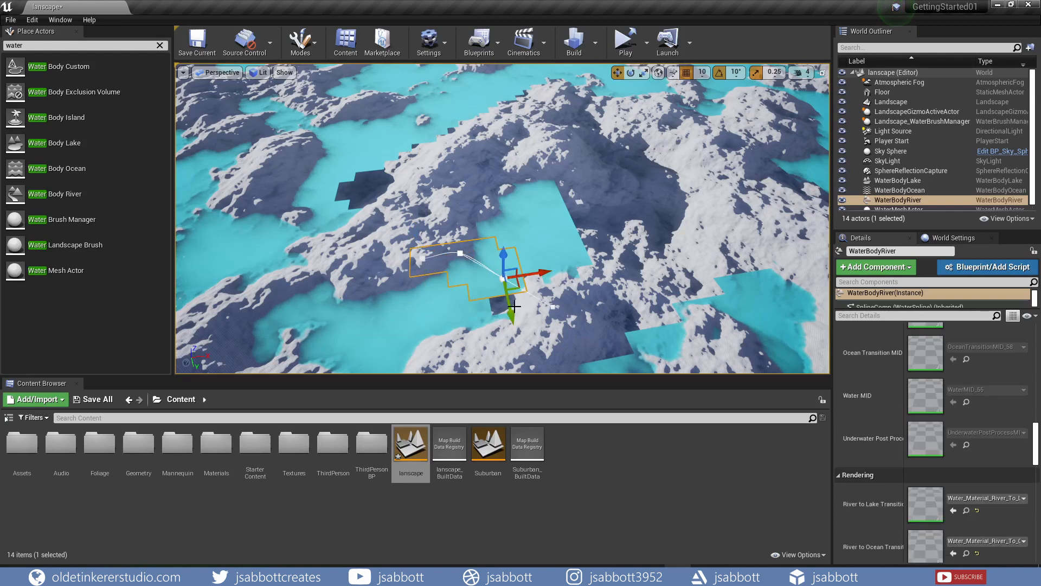
left_click_drag(515, 314, 514, 302)
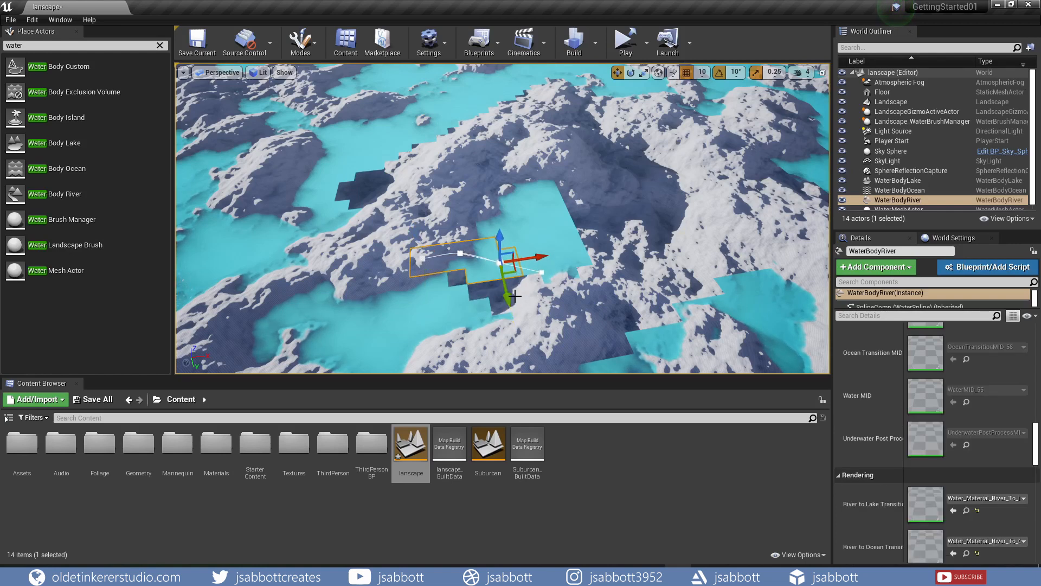
left_click(426, 265)
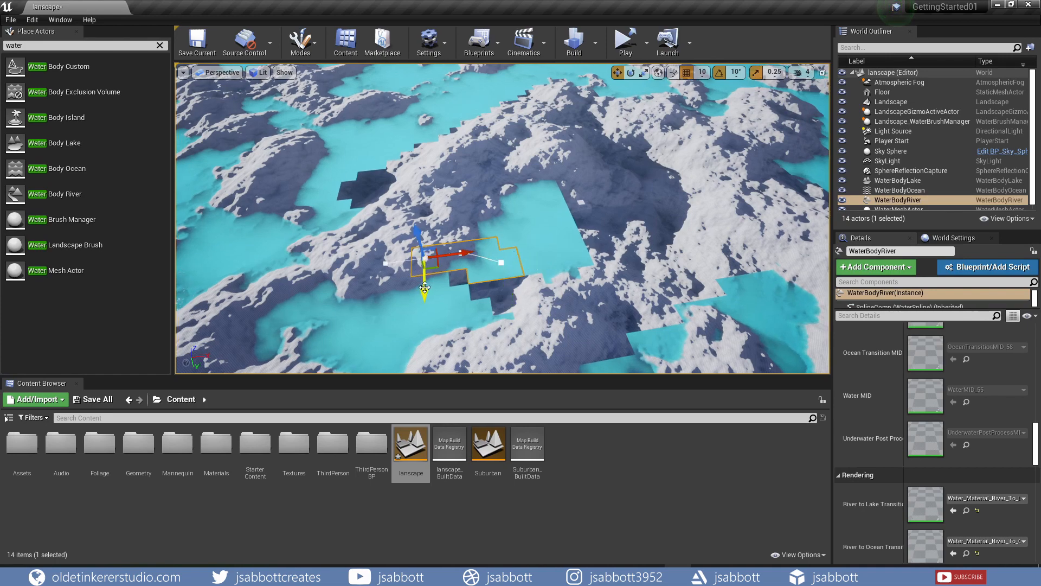
left_click_drag(426, 290, 430, 320)
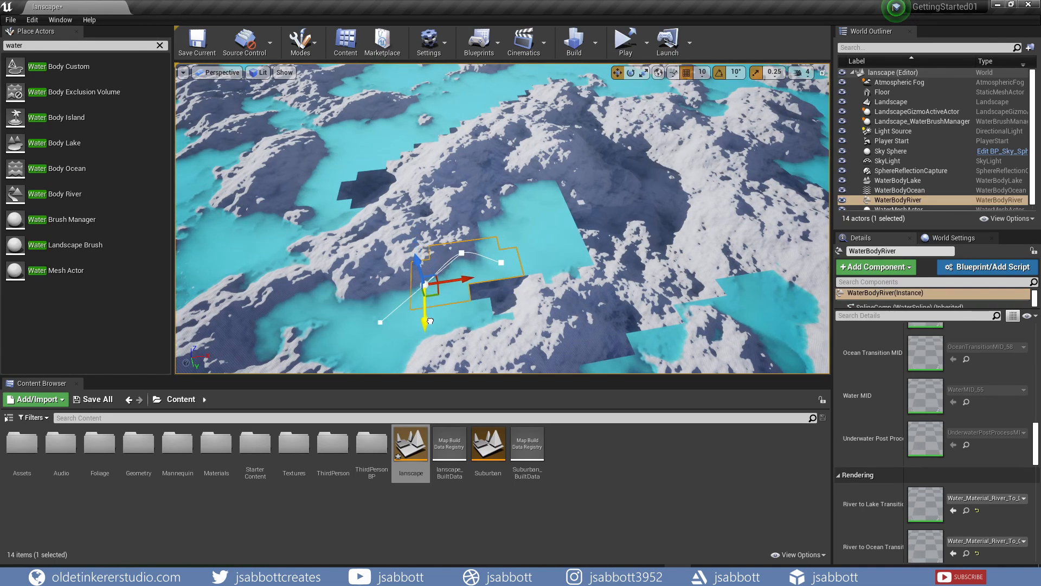
left_click(462, 253)
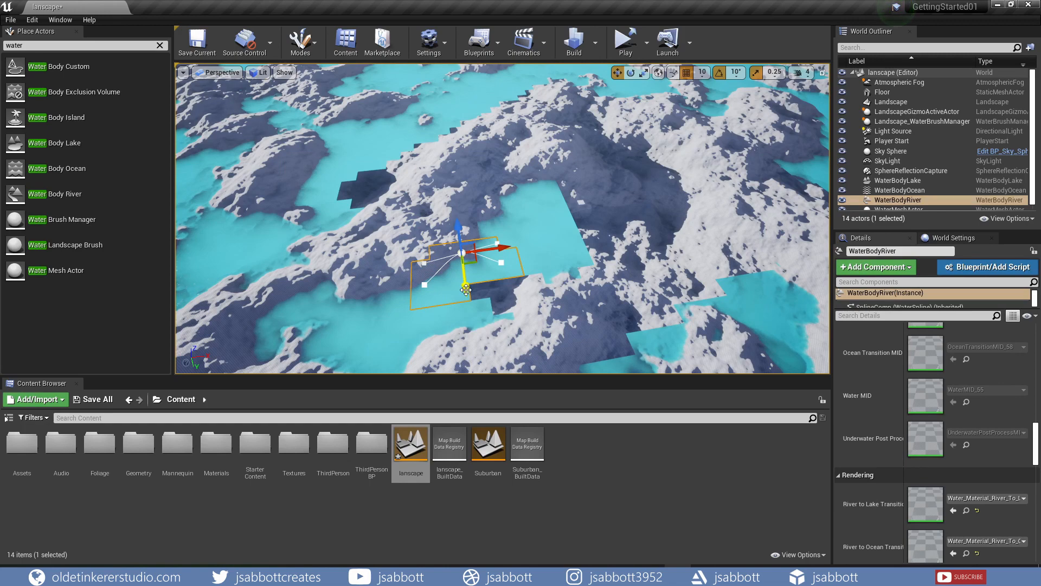
left_click_drag(471, 293, 473, 310)
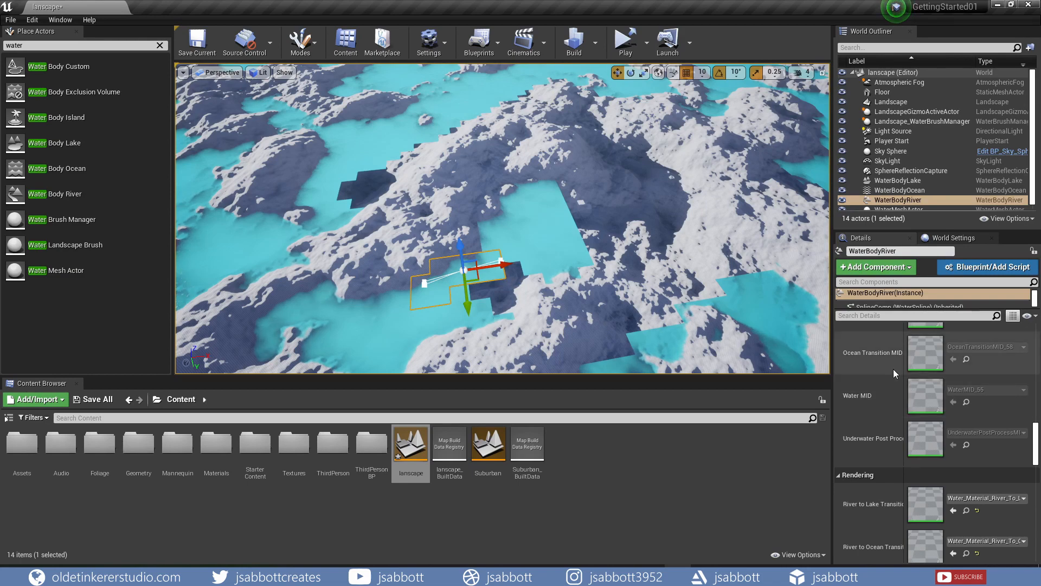
Step: Examine WaterBodyRiver's lake and ocean transition materials and expand the Water settings of its first spline point
scroll(893, 369, "up", 2)
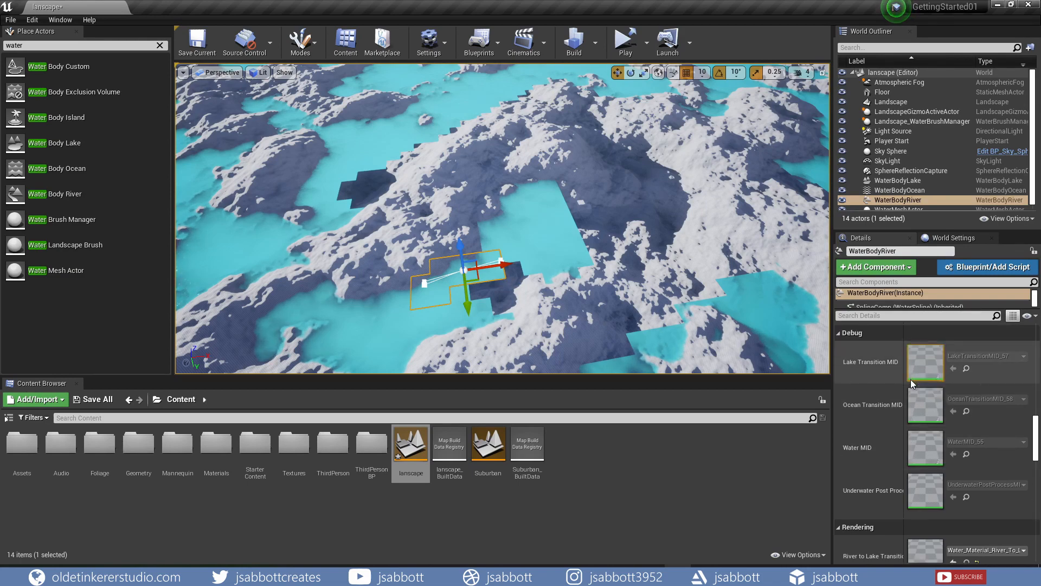
scroll(910, 380, "down", 5)
mouse_move(887, 433)
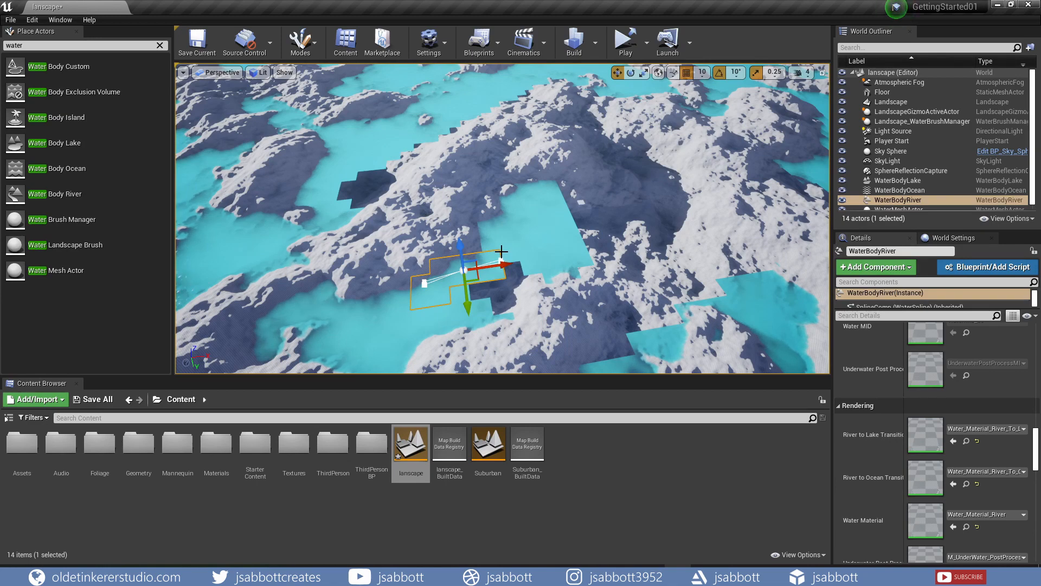
left_click(425, 286)
scroll(864, 470, "up", 5)
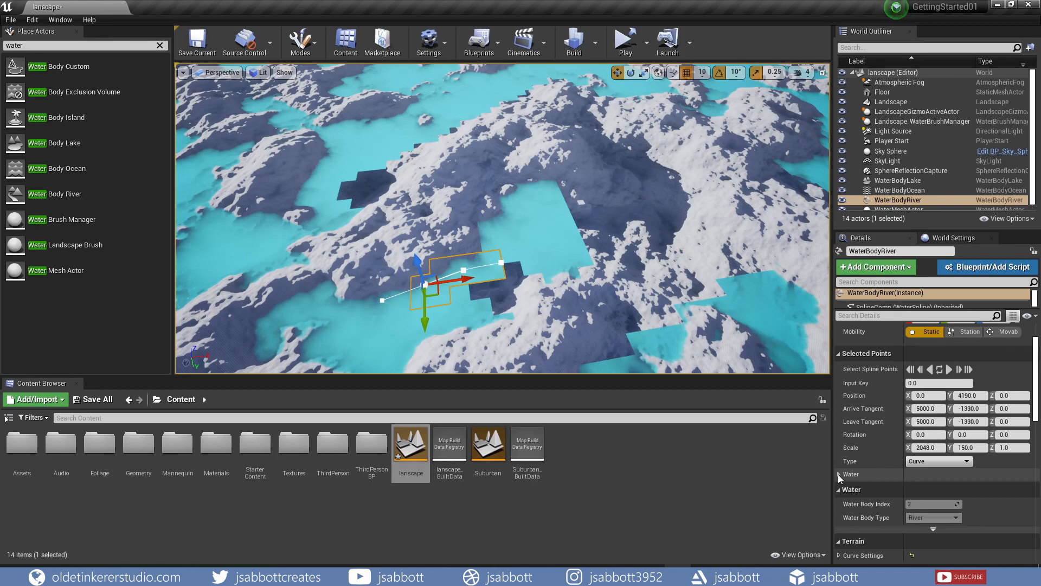
left_click(839, 474)
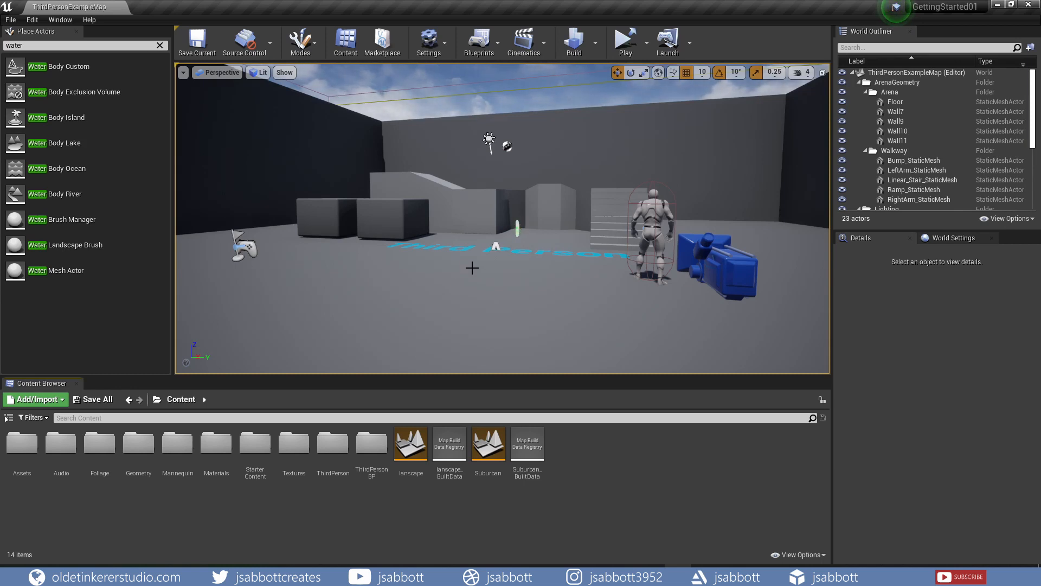
Step: Find the AtmosphericFog actor in ThirdPersonExampleMap by searching for "fog" and delete it
left_click(884, 48)
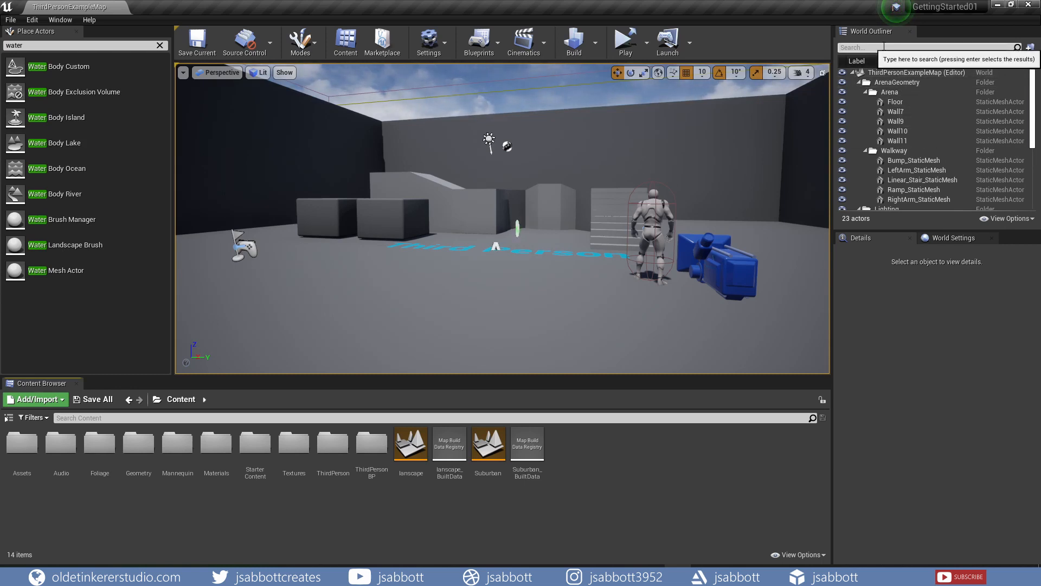
type("fog")
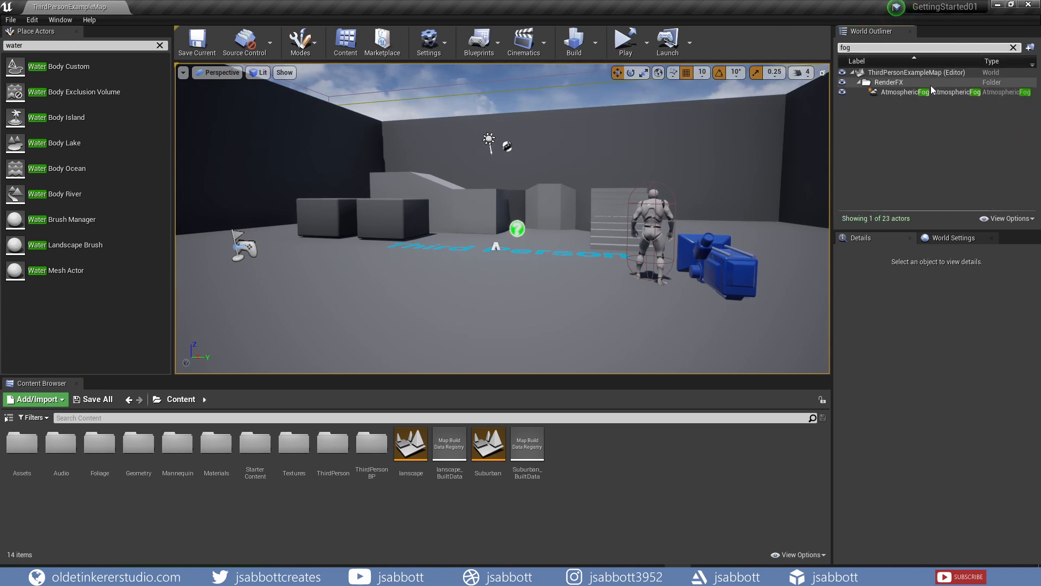
left_click(930, 92)
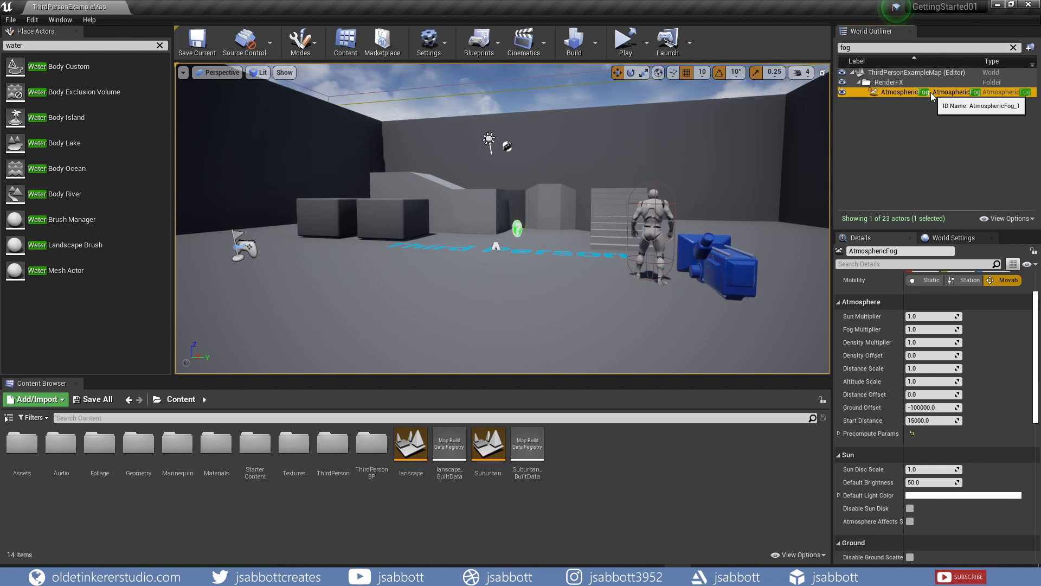
key("Delete")
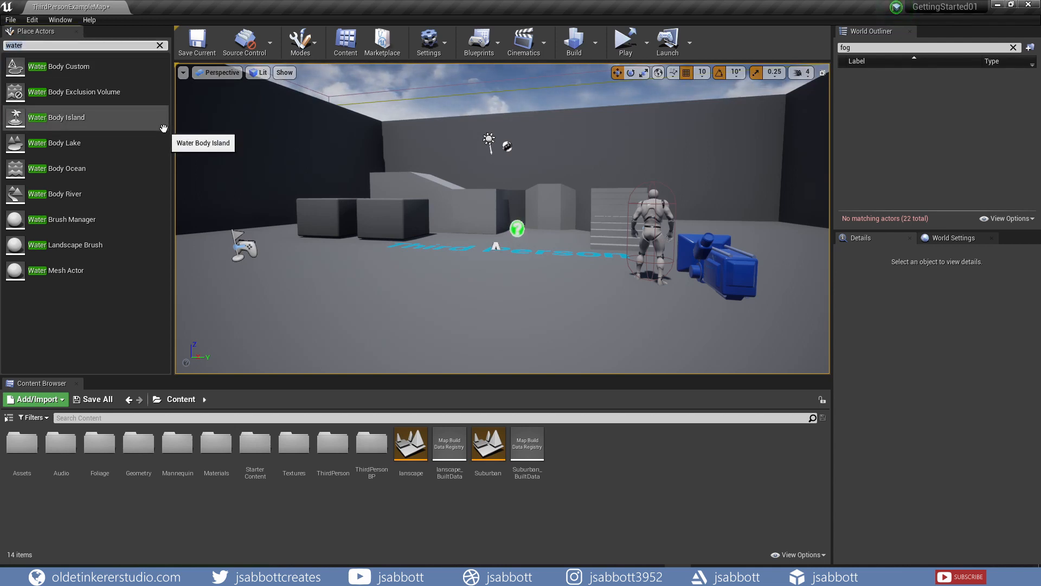
Step: Place an Exponential Height Fog actor in the level and enable its Volumetric Fog option
type("fog")
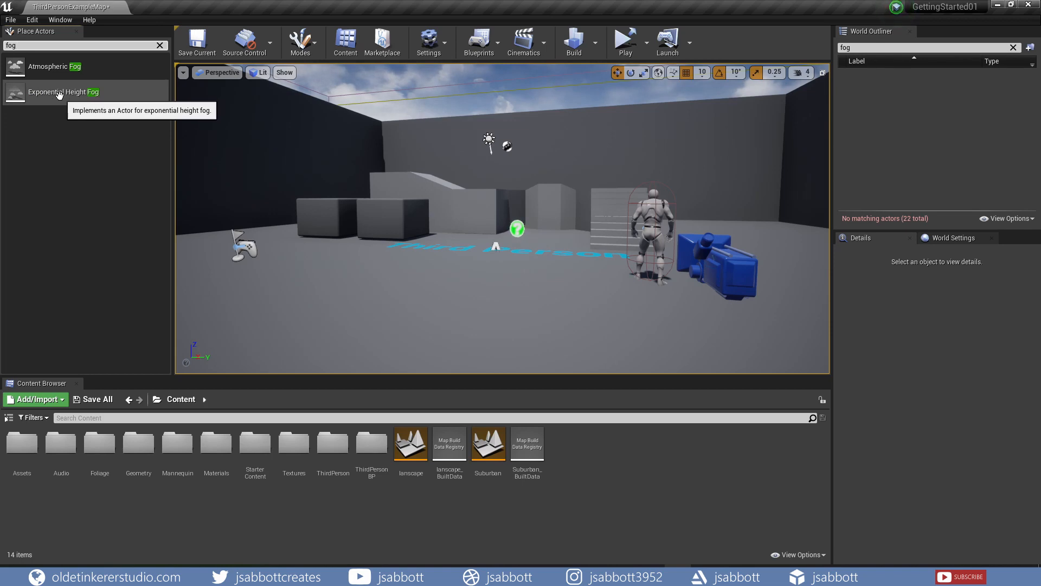
left_click_drag(60, 95, 329, 131)
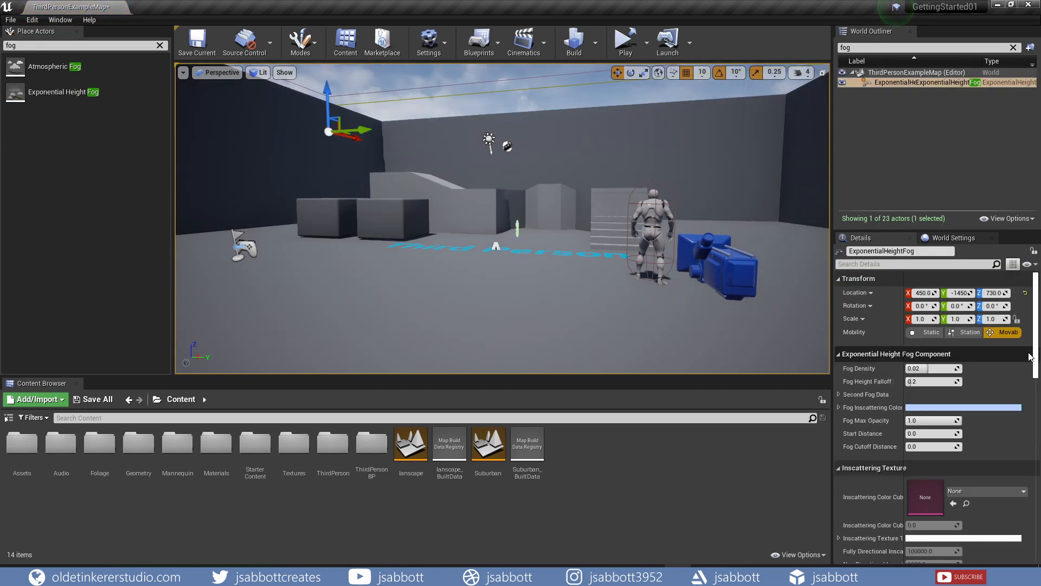
scroll(1030, 358, "down", 10)
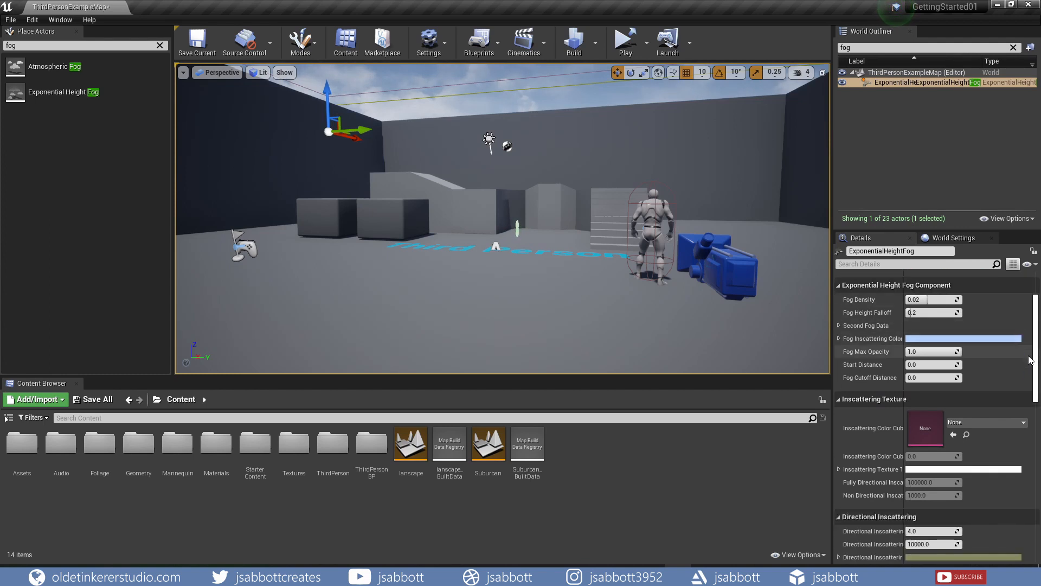
scroll(1030, 363, "down", 5)
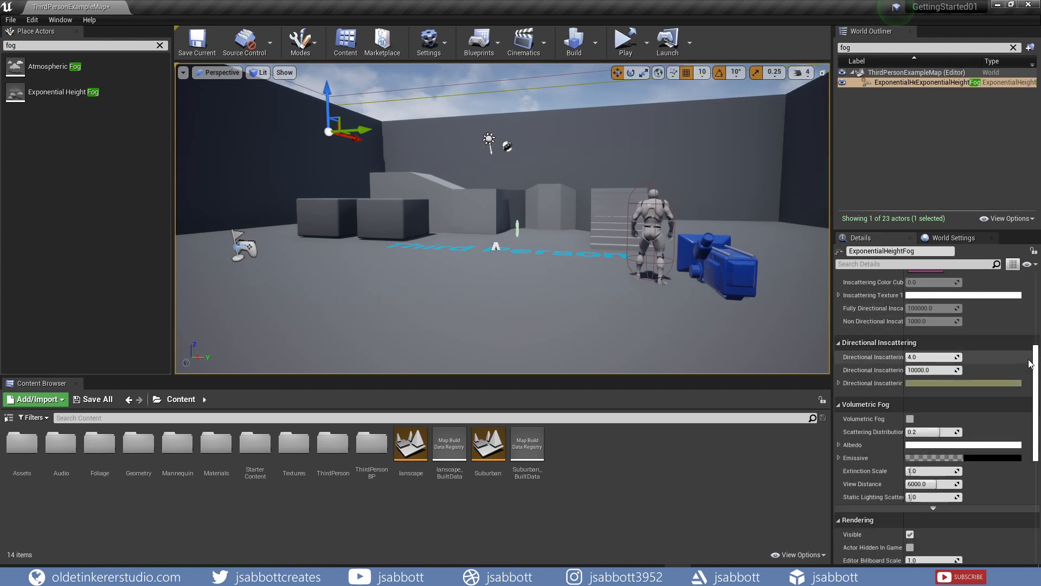
left_click(910, 402)
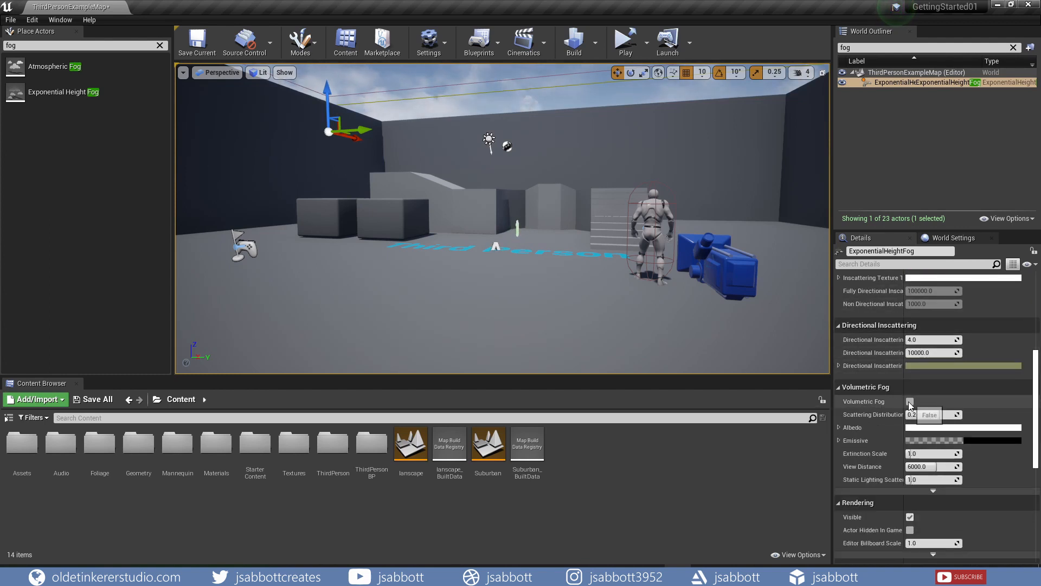
Step: Set the Exponential Height Fog's Fog Density to 1.0
scroll(1018, 411, "up", 11)
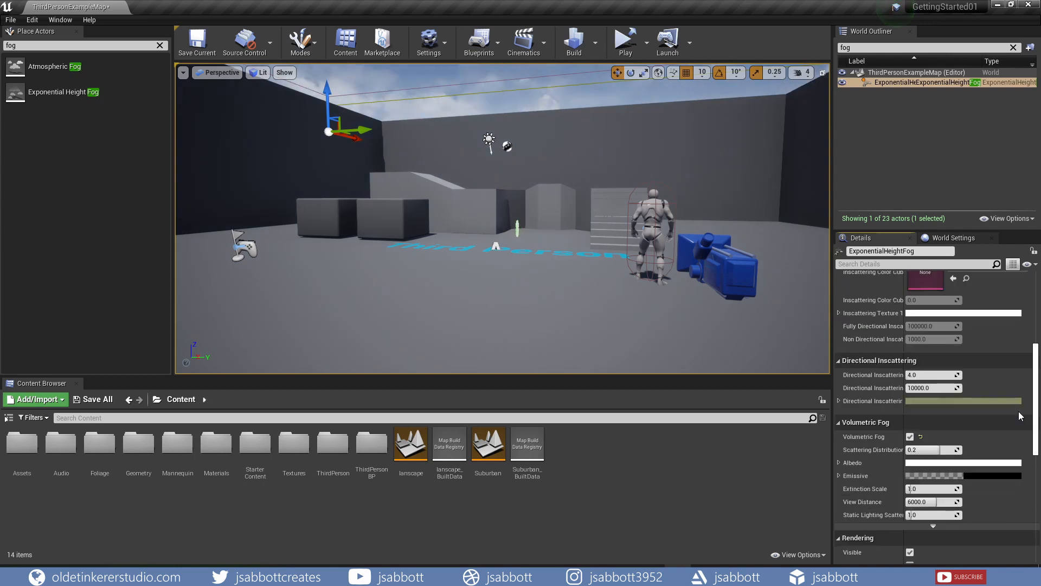
scroll(1019, 416, "up", 1)
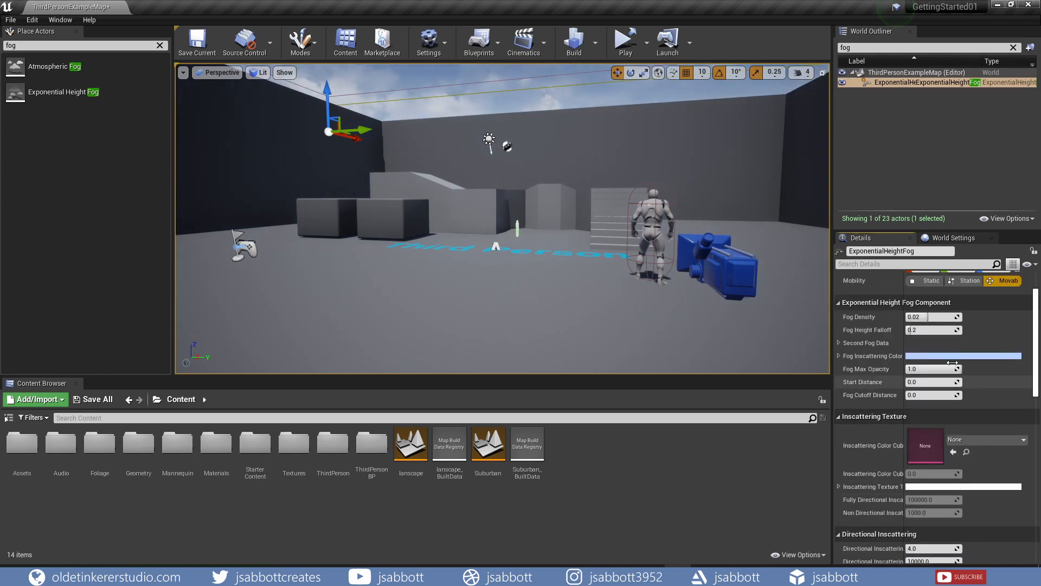
left_click(929, 320)
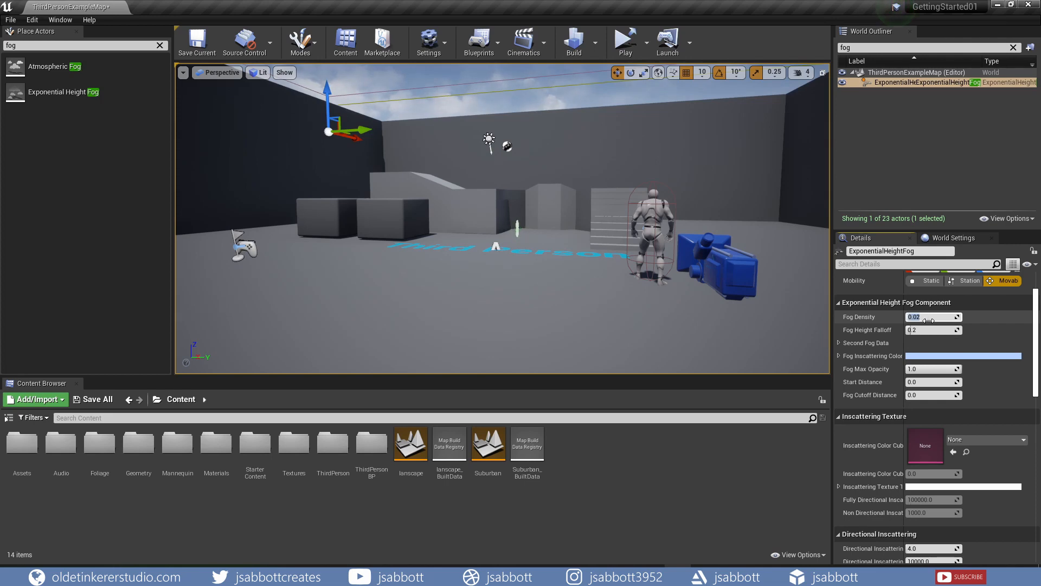
key("Return")
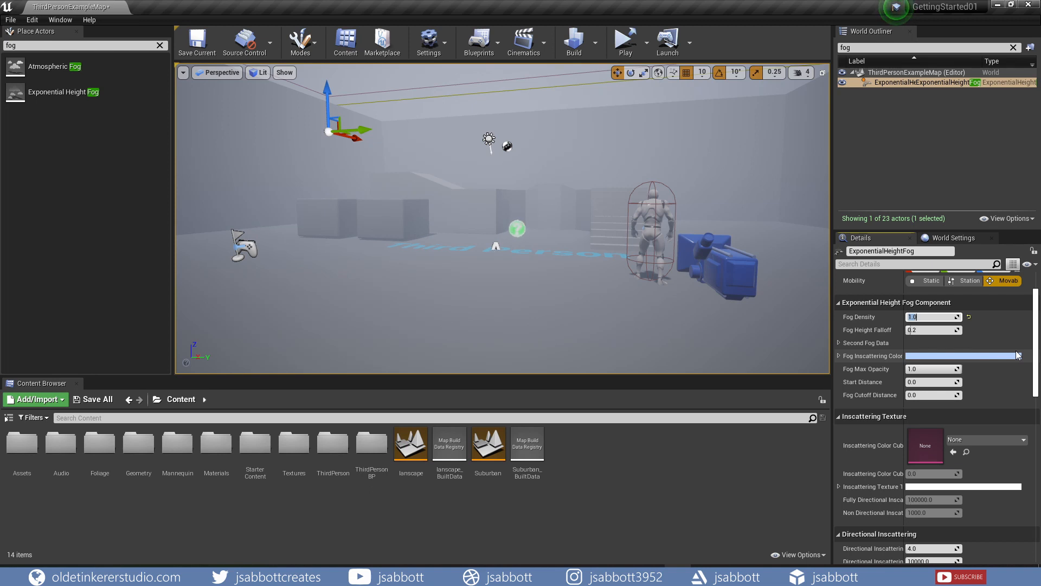
Step: Find the directional Light Source by searching the level's actors for "direc" and rotate it about its vertical axis
left_click(872, 46)
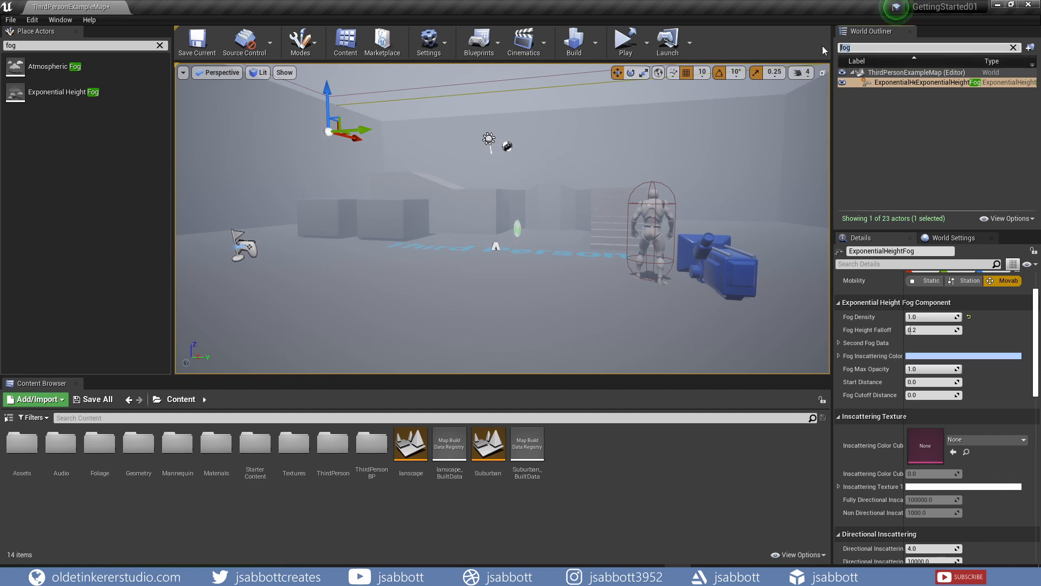
type("direc")
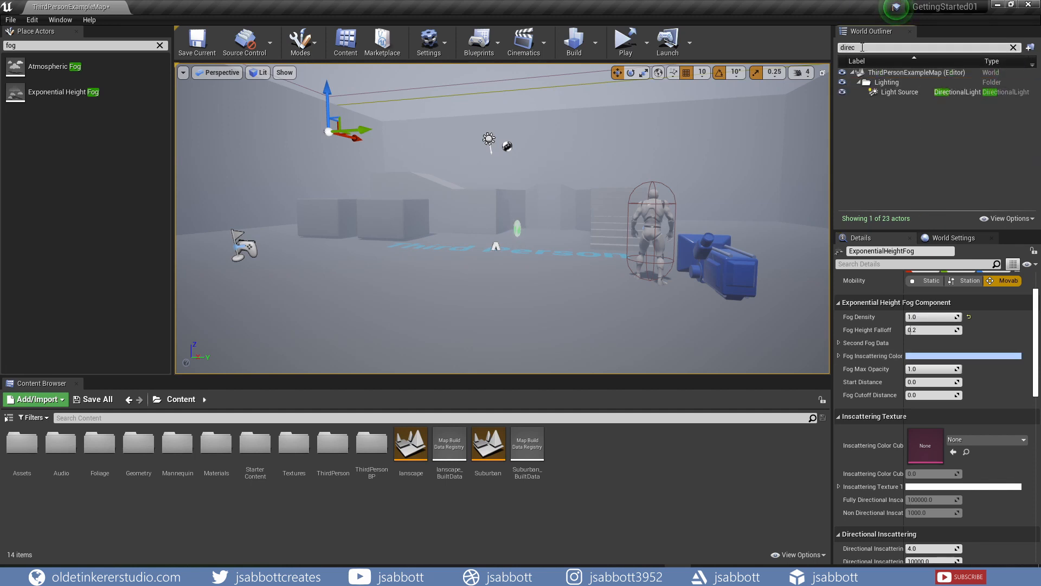
left_click(938, 92)
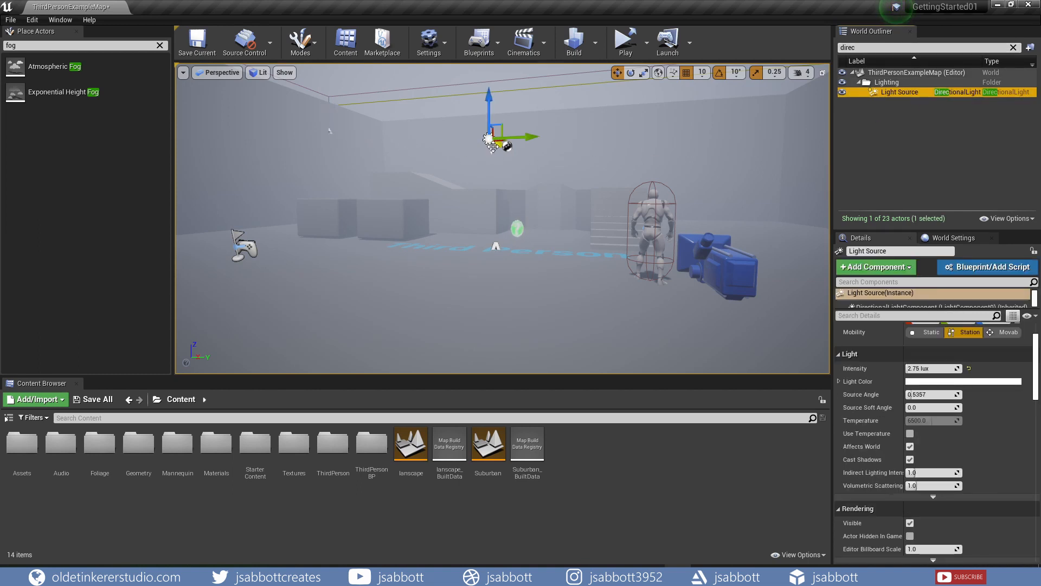
key("e")
mouse_move(545, 149)
left_mouse_down()
mouse_move(546, 160)
mouse_move(533, 134)
left_mouse_up()
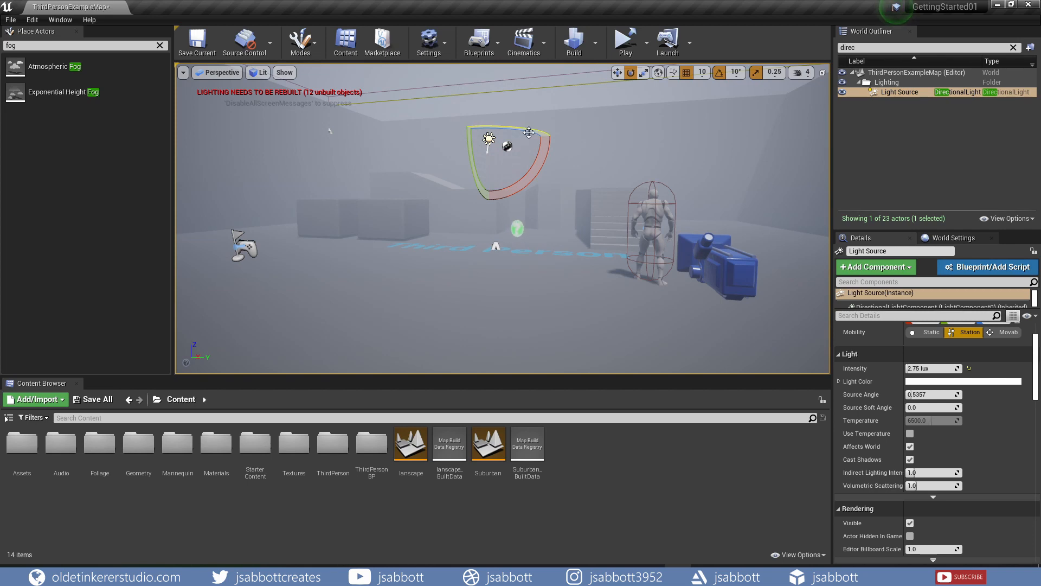
left_click_drag(529, 132, 567, 142)
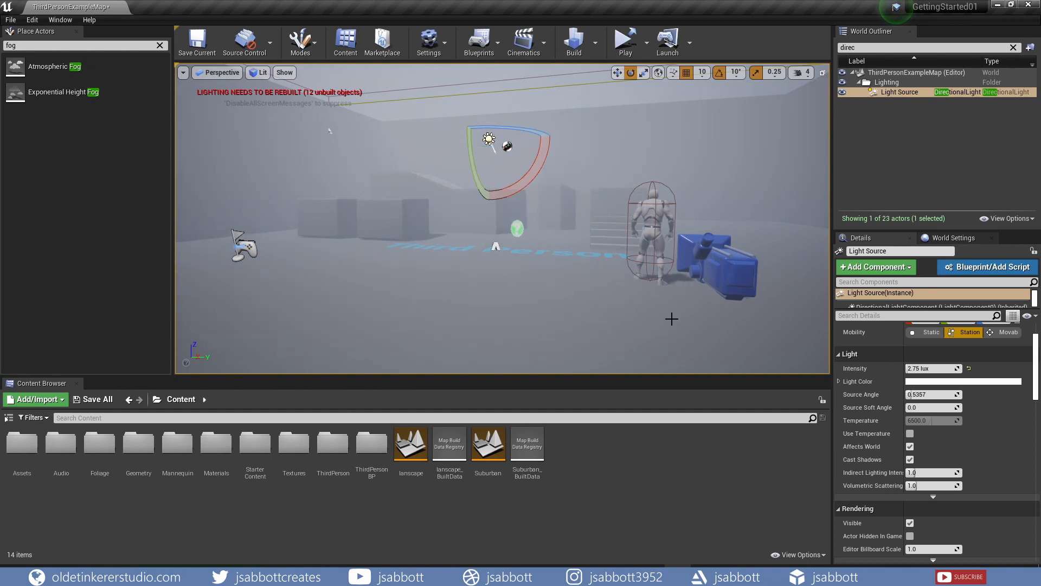
key("w")
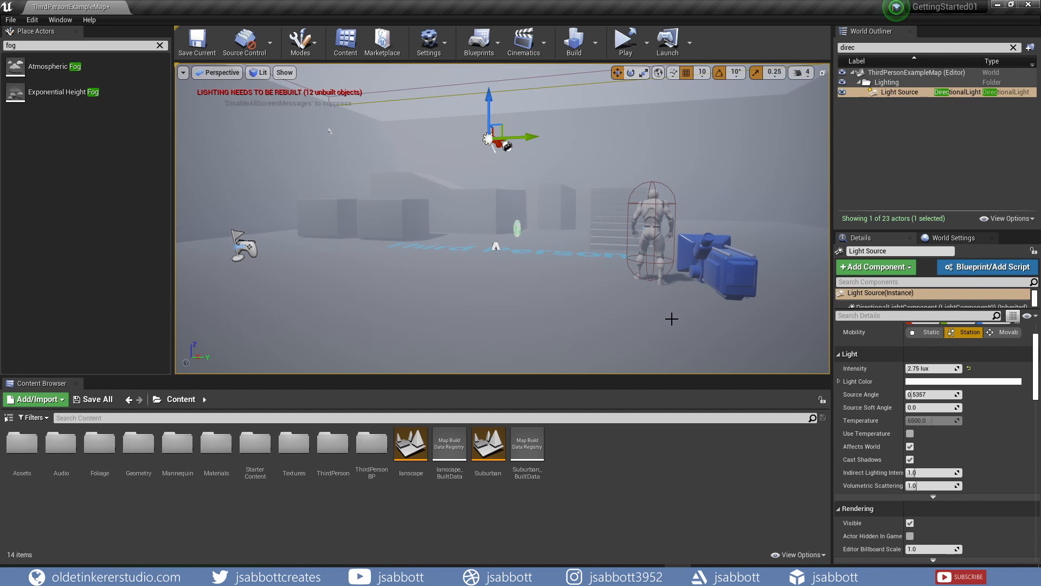
Step: Enable Light Shaft Occlusion and Light Shaft Bloom on the directional Light Source
scroll(878, 409, "down", 10)
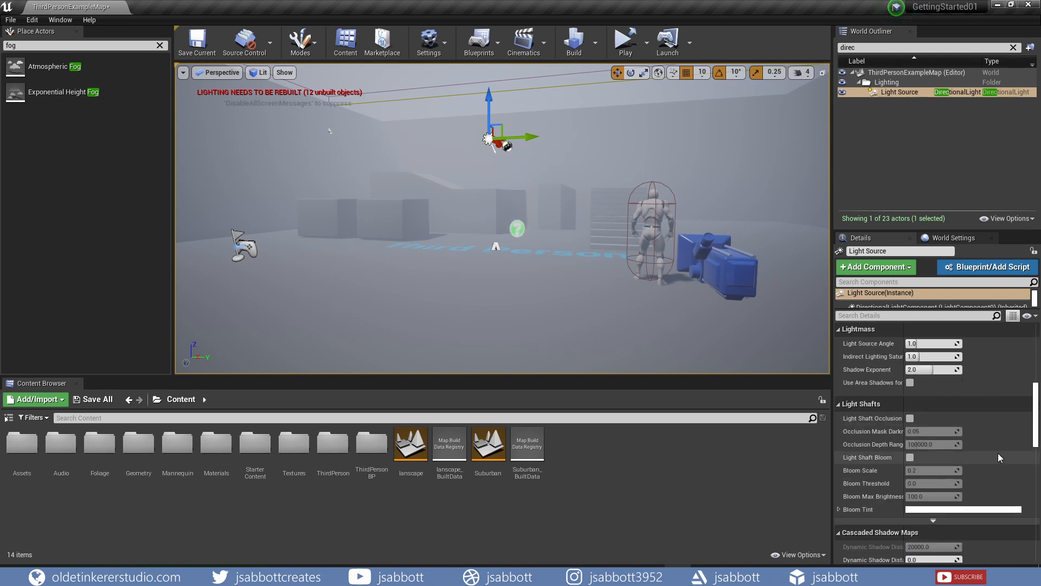
left_click(911, 417)
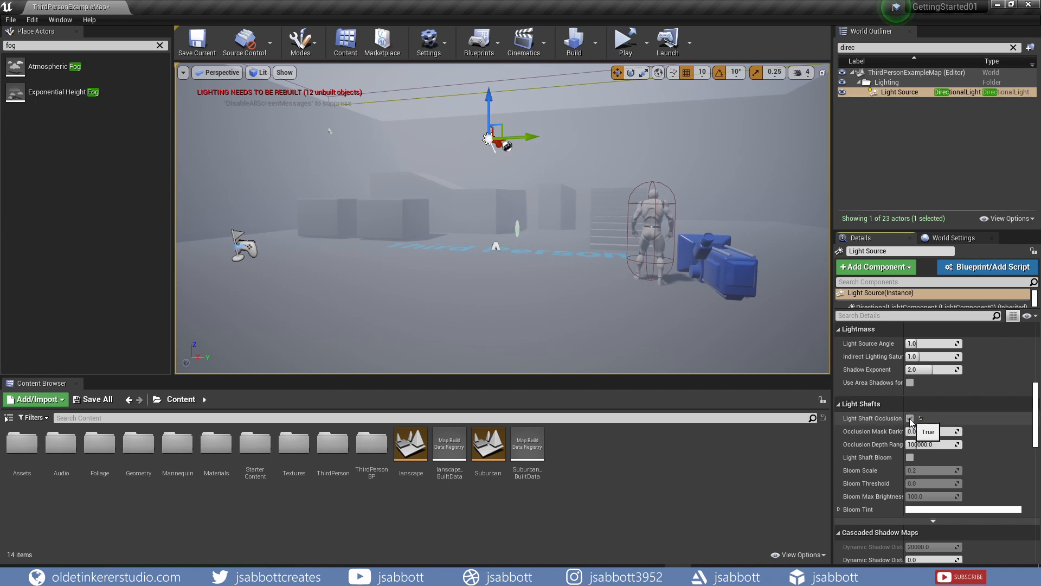
left_click(910, 459)
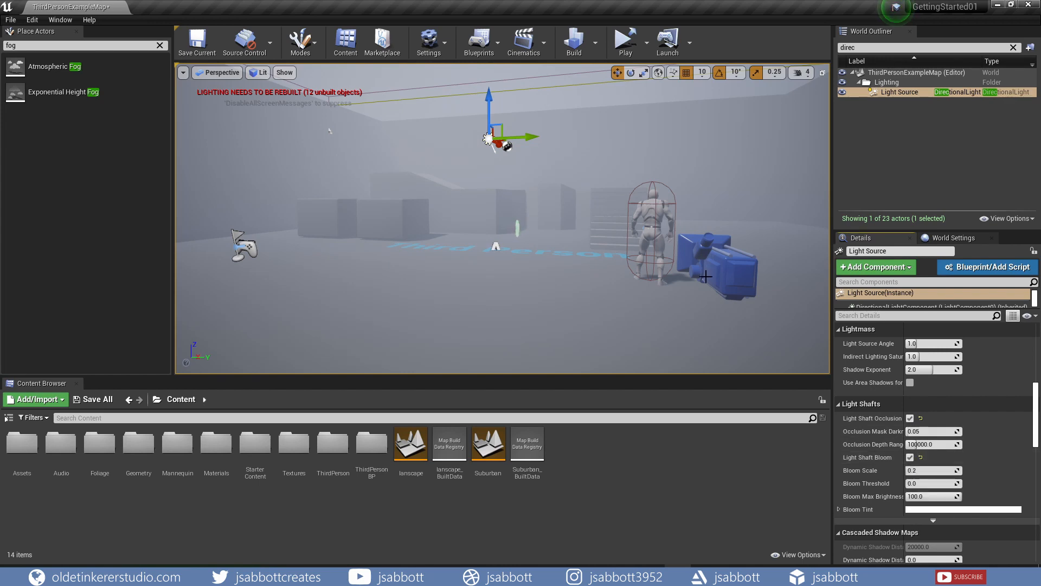
Step: Build only the lighting for the level and inspect the foggy scene from another angle
left_click(596, 48)
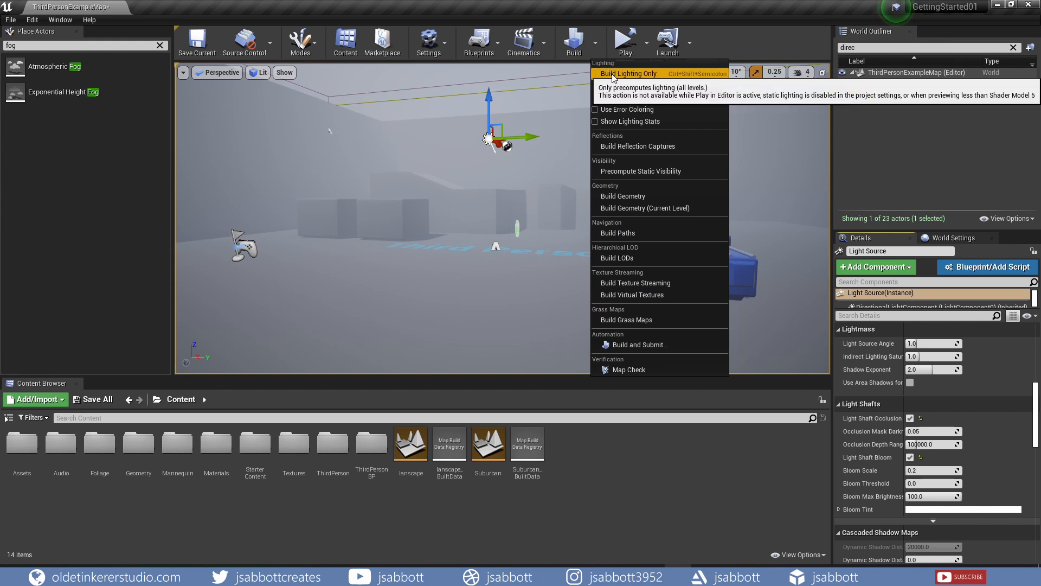
left_click(612, 75)
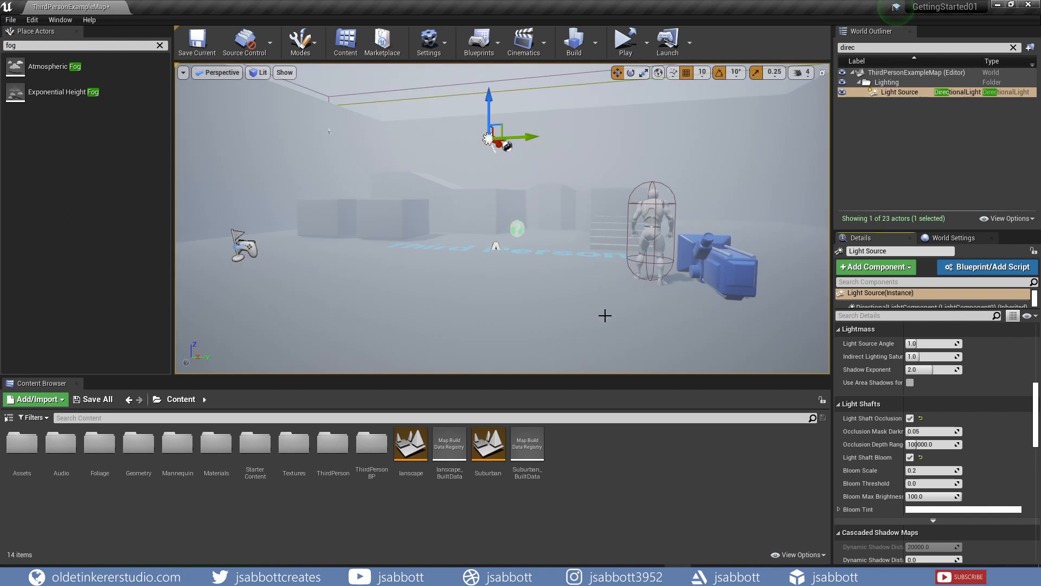
left_click_drag(502, 219, 425, 197, "alt")
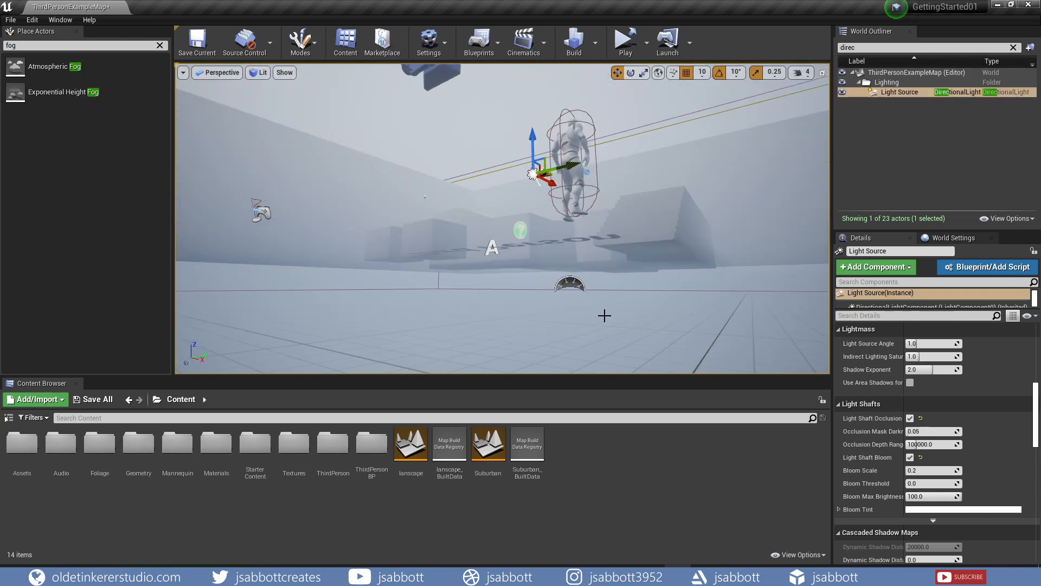